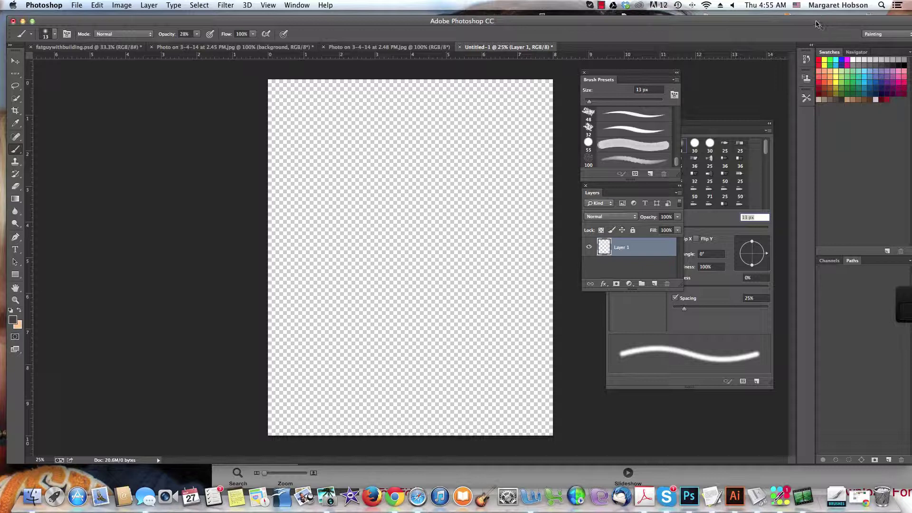
- Switch the workspace to Essentials and return it to Painting
{"action": "left_click_drag", "start_coordinate": [817, 24], "coordinate": [802, 24]}
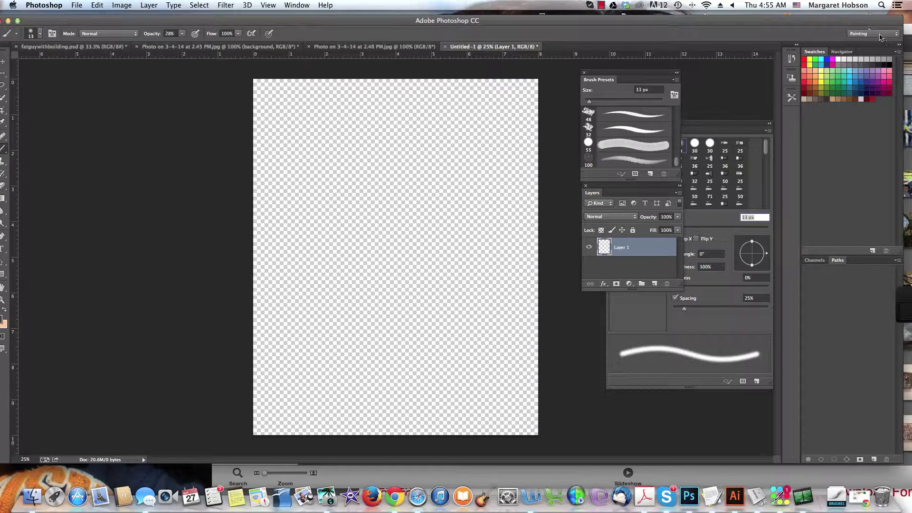
{"action": "left_click", "coordinate": [879, 35]}
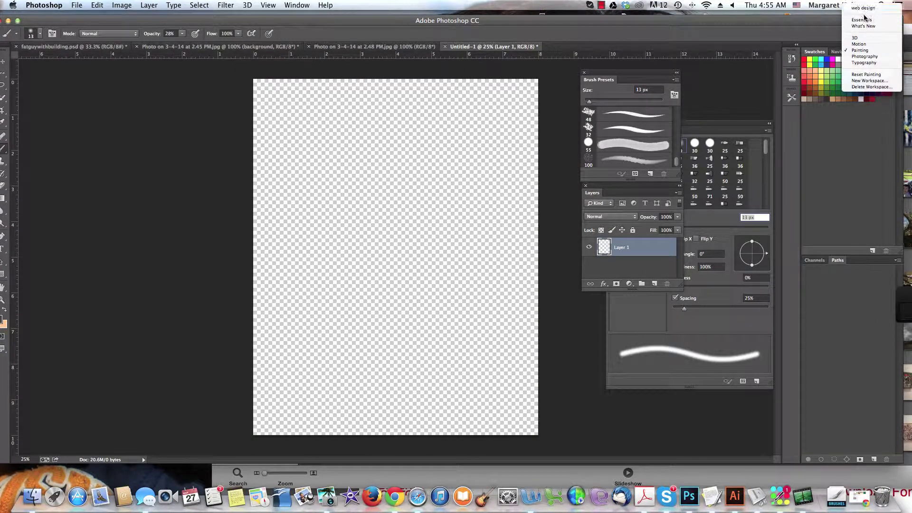
{"action": "left_click", "coordinate": [862, 20]}
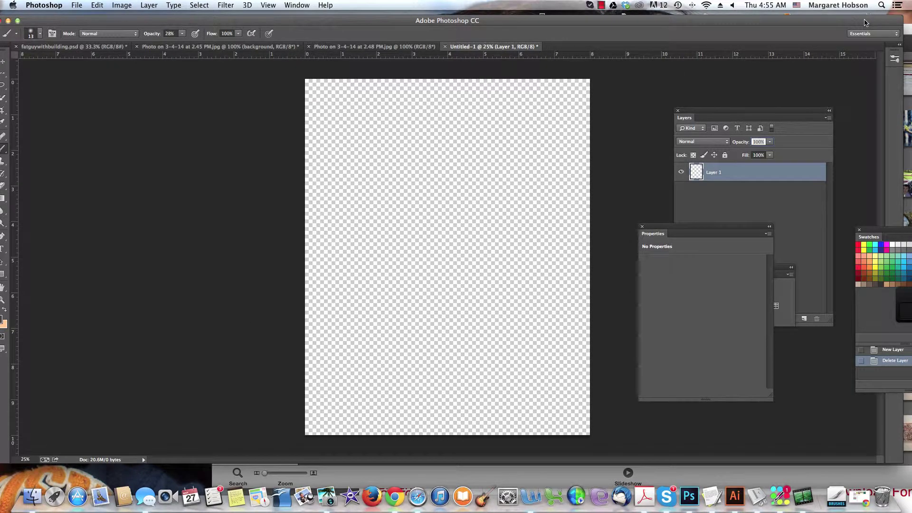
{"action": "left_click", "coordinate": [897, 36]}
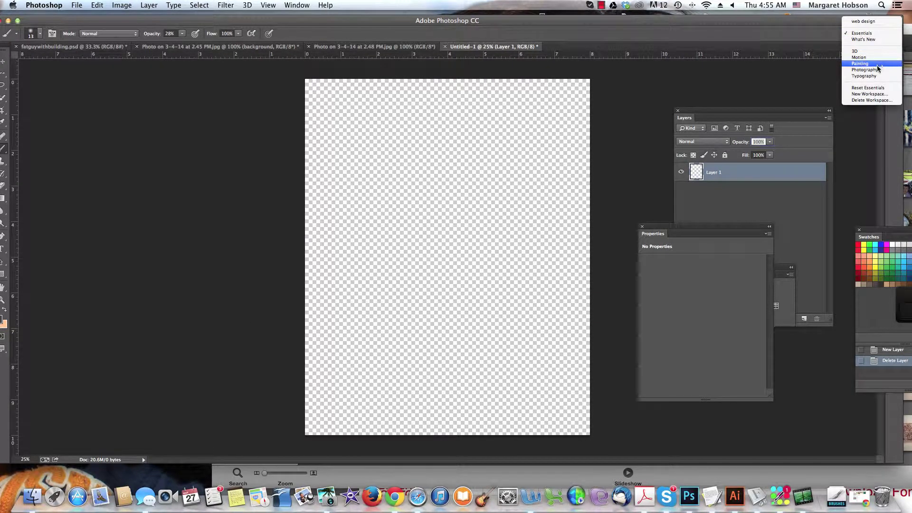
{"action": "left_click", "coordinate": [860, 64]}
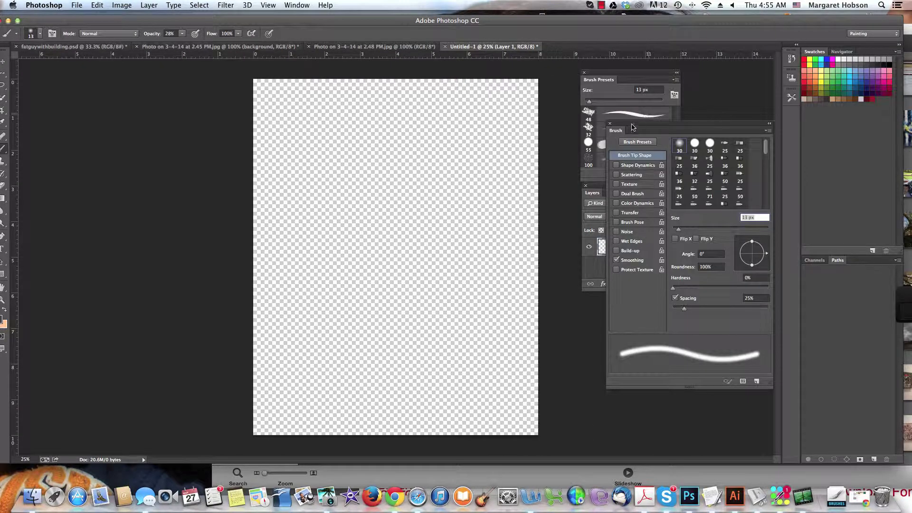
- Rearrange the floating Brush, Layers and Brush Presets panels, closing and reopening the Brush panel from Brush Presets
{"action": "mouse_move", "coordinate": [632, 124]}
{"action": "left_mouse_down"}
{"action": "mouse_move", "coordinate": [631, 165]}
{"action": "mouse_move", "coordinate": [732, 176]}
{"action": "mouse_move", "coordinate": [651, 171]}
{"action": "mouse_move", "coordinate": [646, 80]}
{"action": "left_mouse_up"}
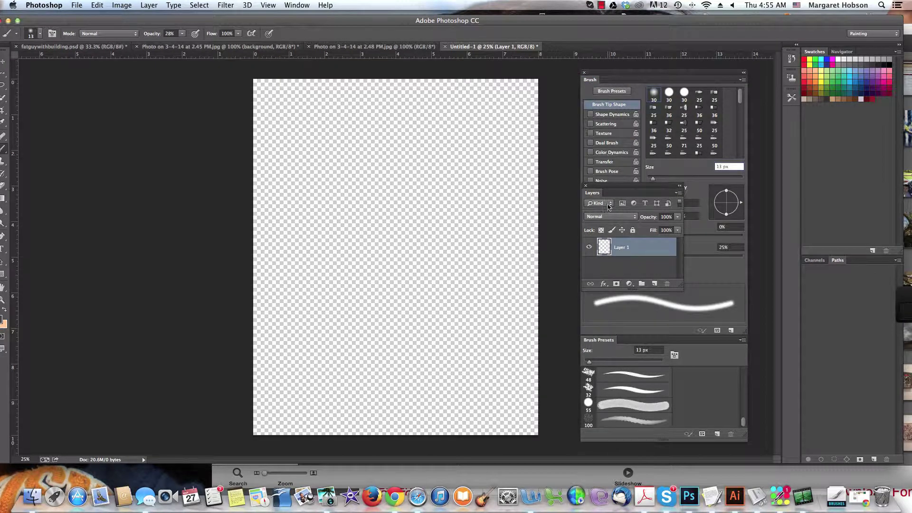
{"action": "mouse_move", "coordinate": [604, 188]}
{"action": "left_mouse_down"}
{"action": "mouse_move", "coordinate": [713, 235]}
{"action": "mouse_move", "coordinate": [772, 239]}
{"action": "left_mouse_up"}
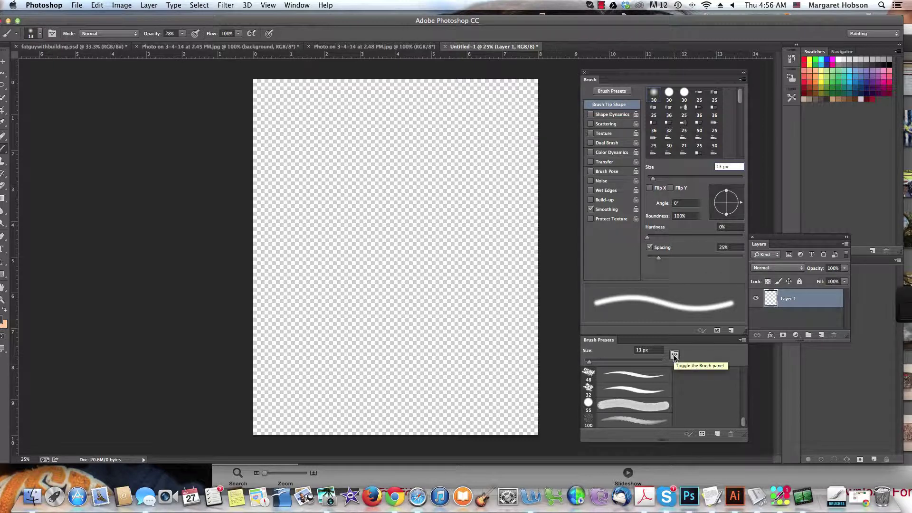
{"action": "left_click_drag", "start_coordinate": [605, 338], "coordinate": [522, 231]}
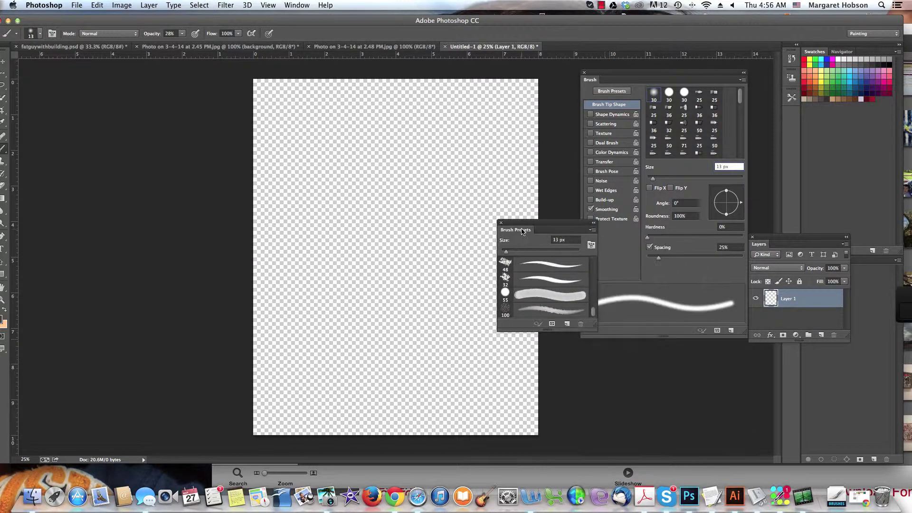
{"action": "left_click", "coordinate": [584, 72]}
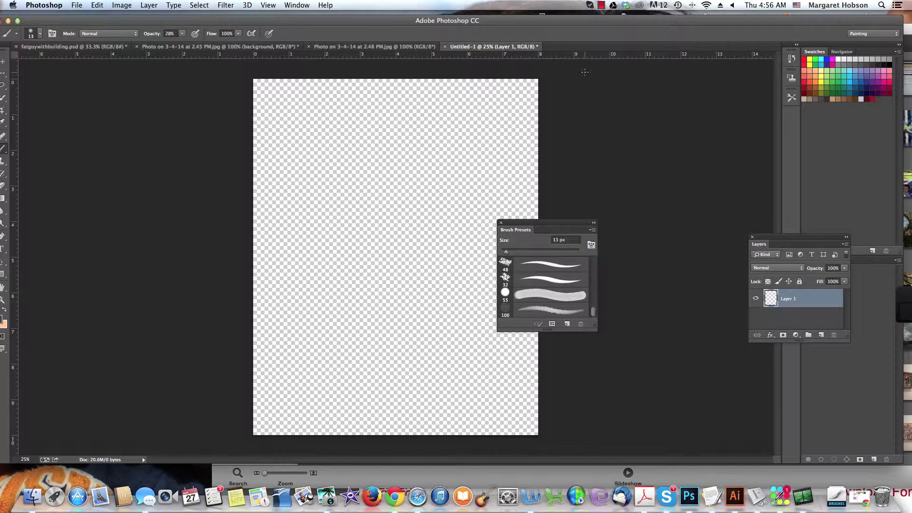
{"action": "left_click", "coordinate": [590, 245]}
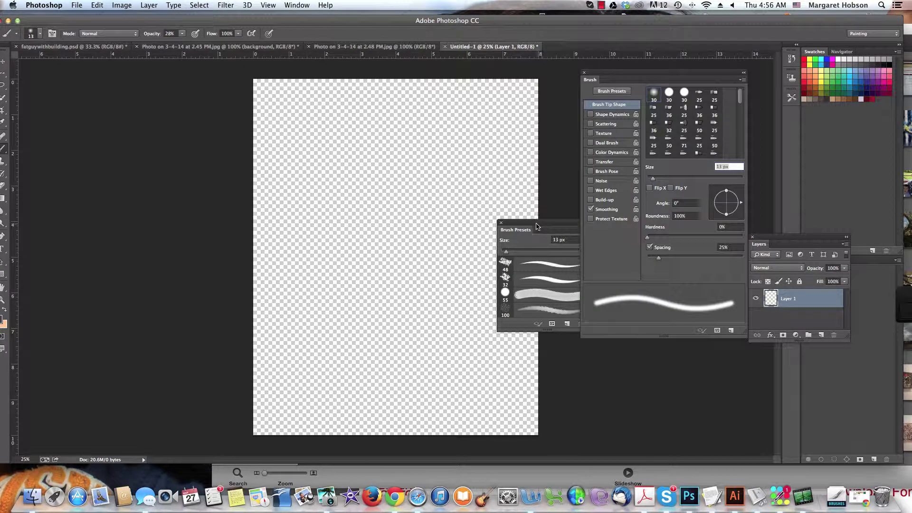
{"action": "left_click_drag", "start_coordinate": [537, 227], "coordinate": [680, 215]}
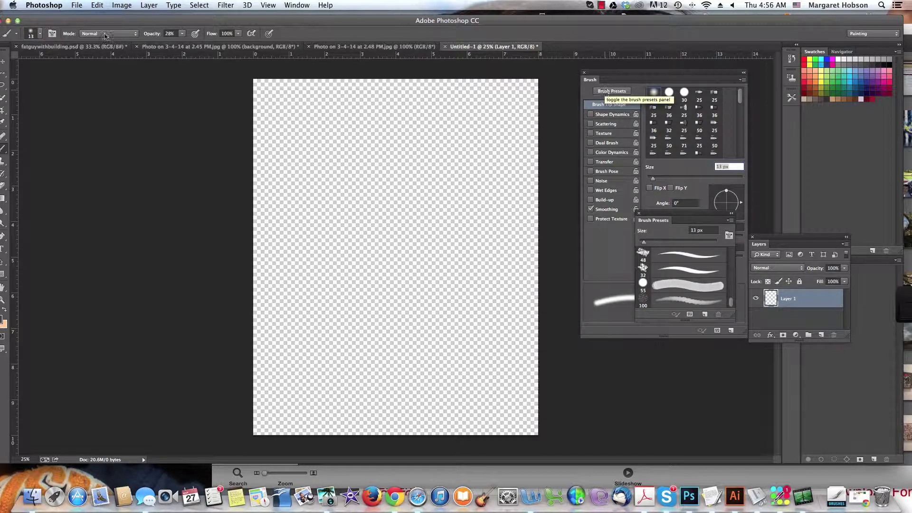
- Place the flower photo IMG_4292.jpg from the Desktop folder into the blank document and commit the placement
{"action": "left_click", "coordinate": [77, 5]}
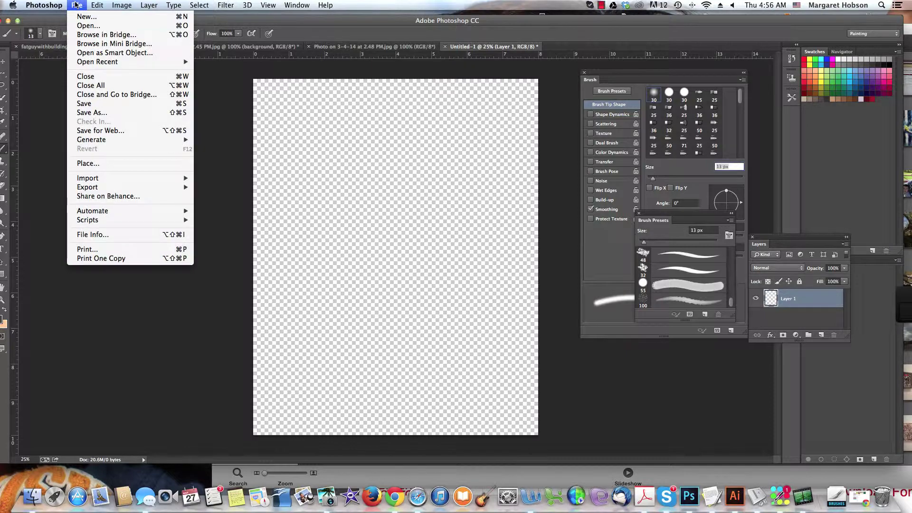
{"action": "left_click", "coordinate": [100, 168]}
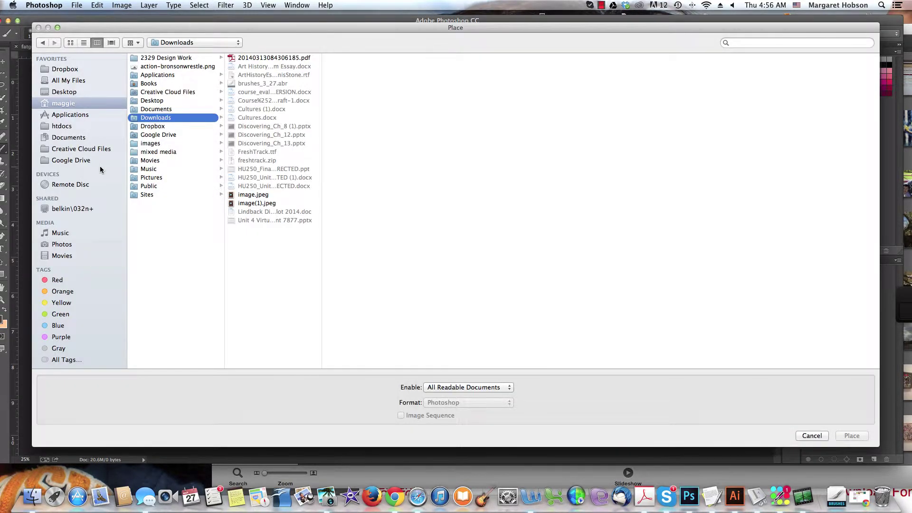
{"action": "left_click", "coordinate": [64, 92]}
{"action": "left_click", "coordinate": [155, 281]}
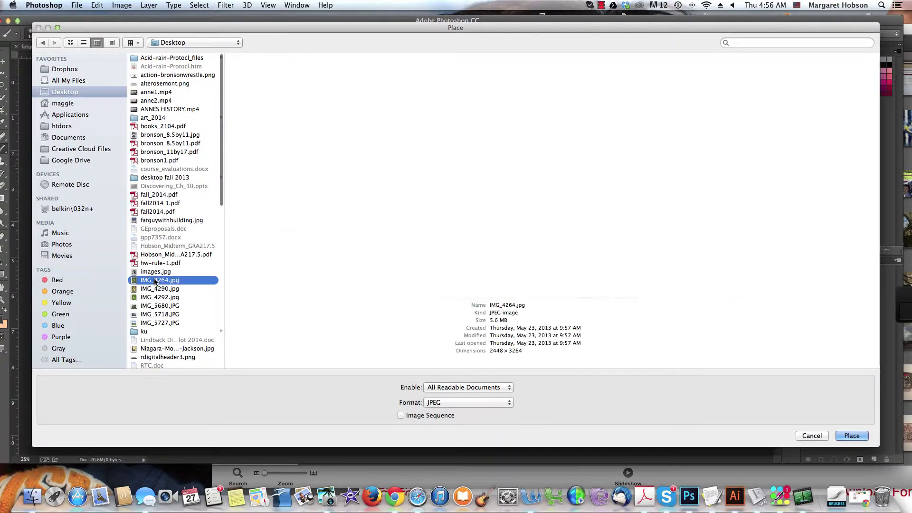
{"action": "key", "text": "Down"}
{"action": "key", "text": "Down"}
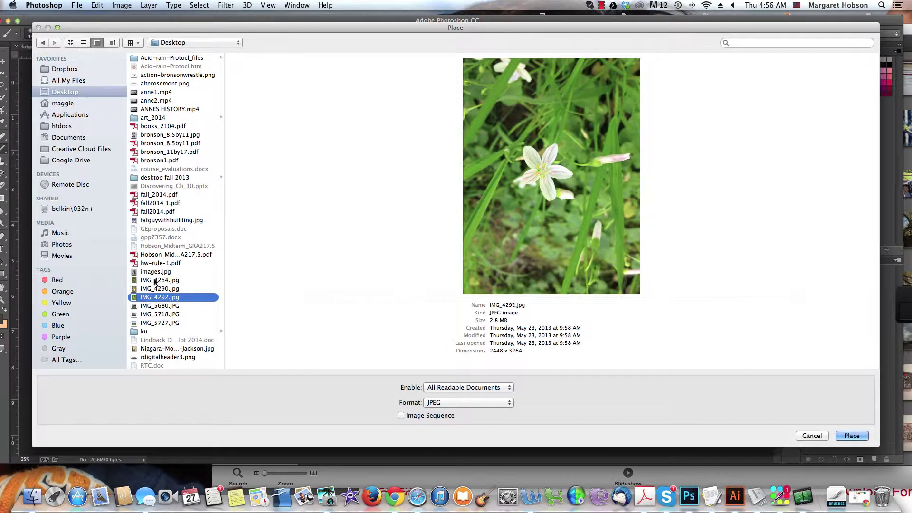
{"action": "left_click", "coordinate": [852, 436]}
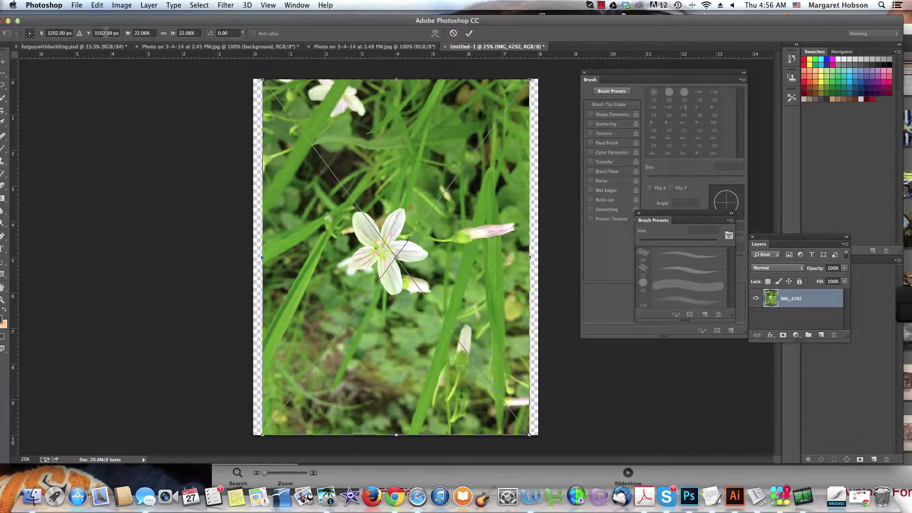
{"action": "left_click_drag", "start_coordinate": [81, 22], "coordinate": [121, 21]}
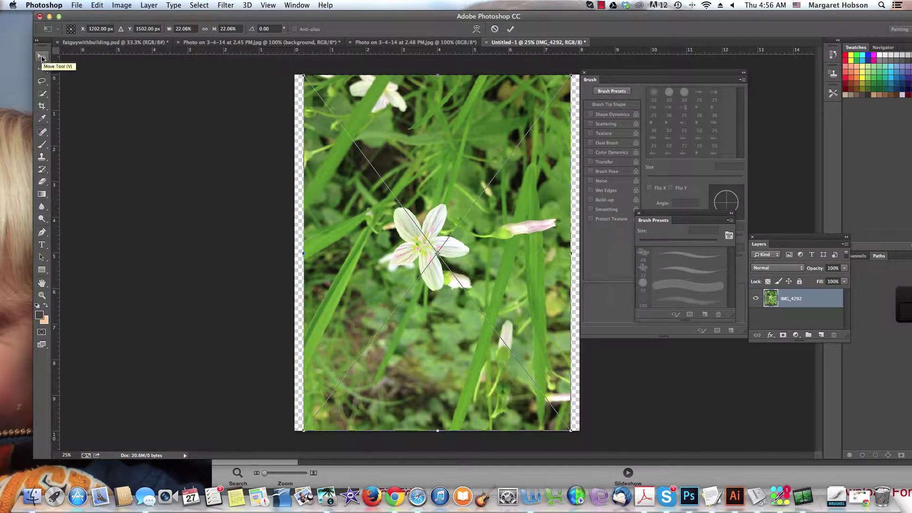
{"action": "left_click", "coordinate": [42, 57]}
{"action": "left_click", "coordinate": [533, 168]}
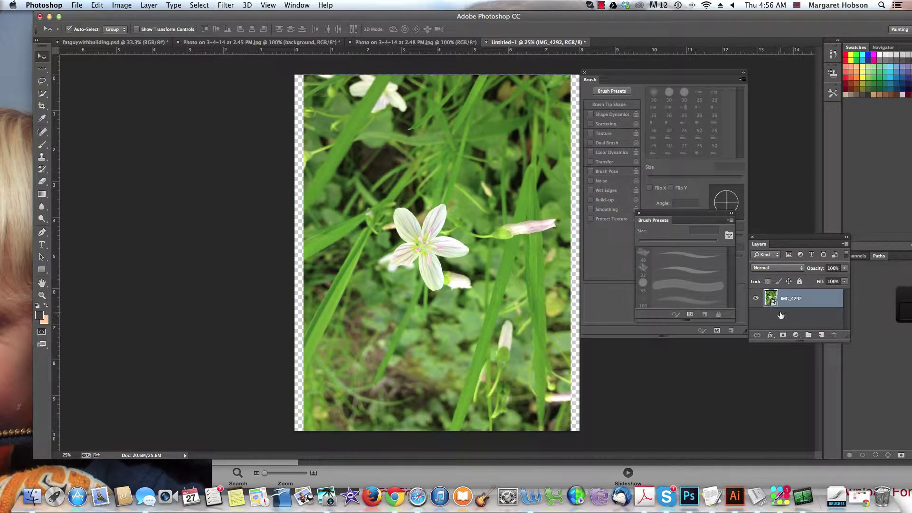
- Rasterize the placed IMG_4292 smart object layer
{"action": "left_click", "coordinate": [149, 5]}
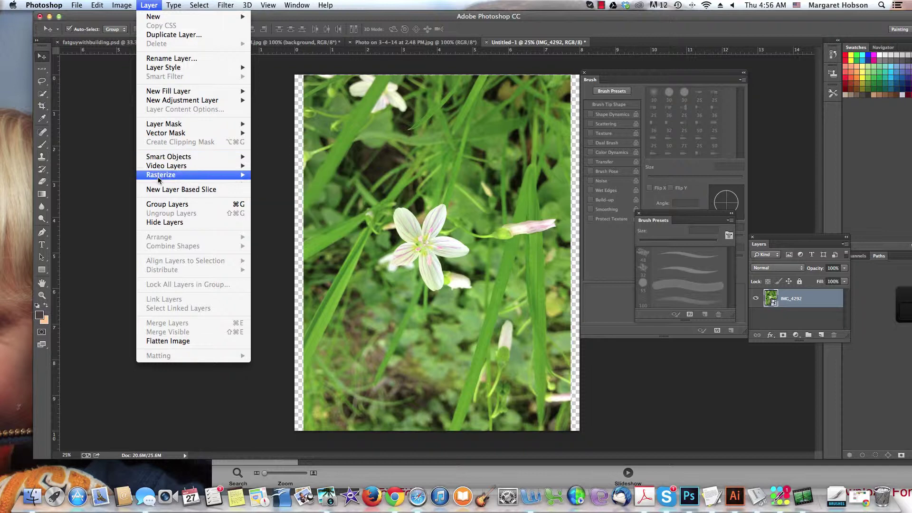
{"action": "mouse_move", "coordinate": [159, 175]}
{"action": "left_click", "coordinate": [279, 210]}
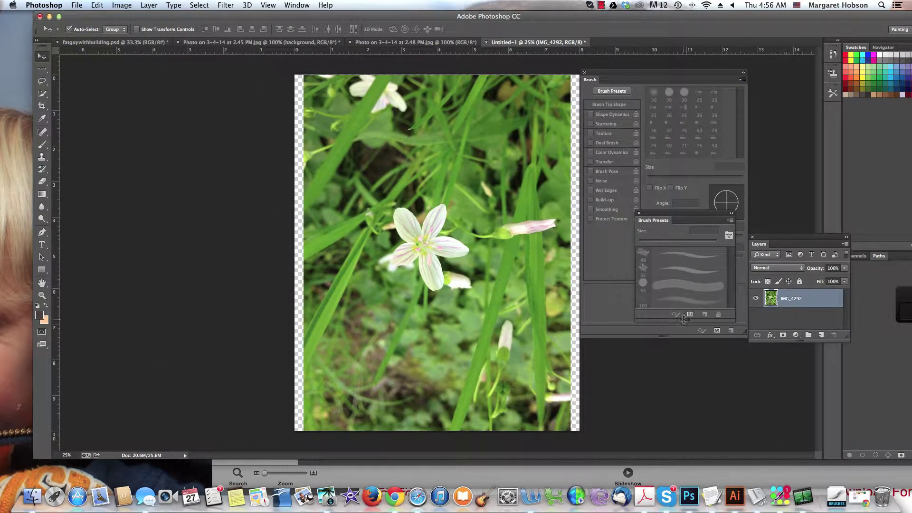
- Quick-select the white flower in the middle of the photo and define it as a brush preset named Sampled Brush 1
{"action": "left_click", "coordinate": [42, 94]}
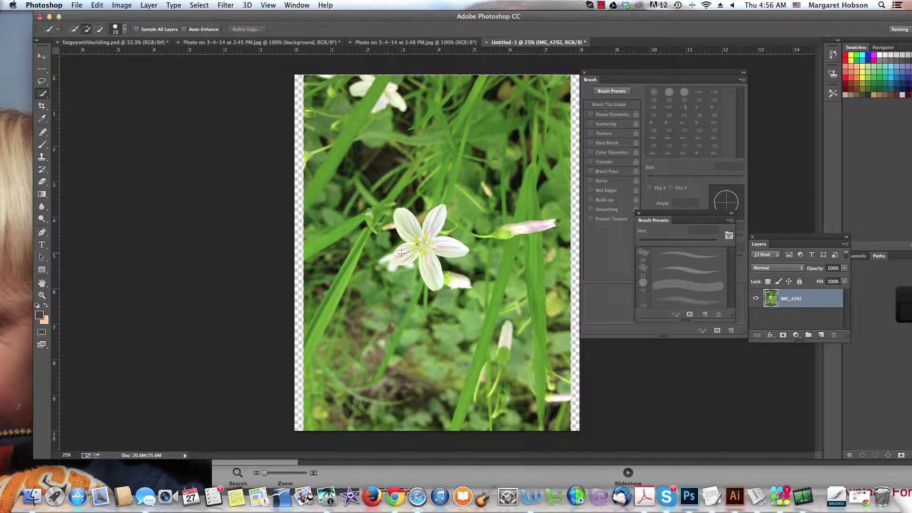
{"action": "mouse_move", "coordinate": [401, 254]}
{"action": "left_mouse_down"}
{"action": "mouse_move", "coordinate": [425, 246]}
{"action": "mouse_move", "coordinate": [408, 232]}
{"action": "left_mouse_up"}
{"action": "left_click", "coordinate": [97, 5]}
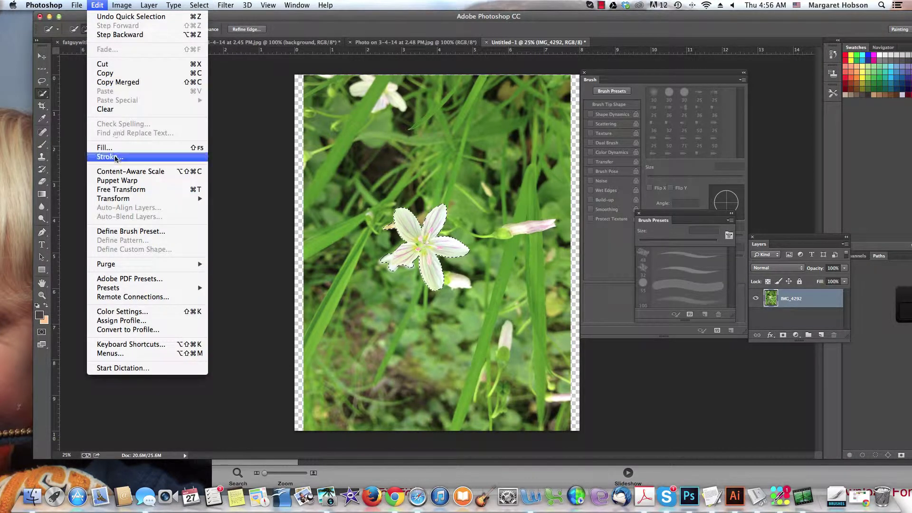
{"action": "left_click", "coordinate": [117, 232]}
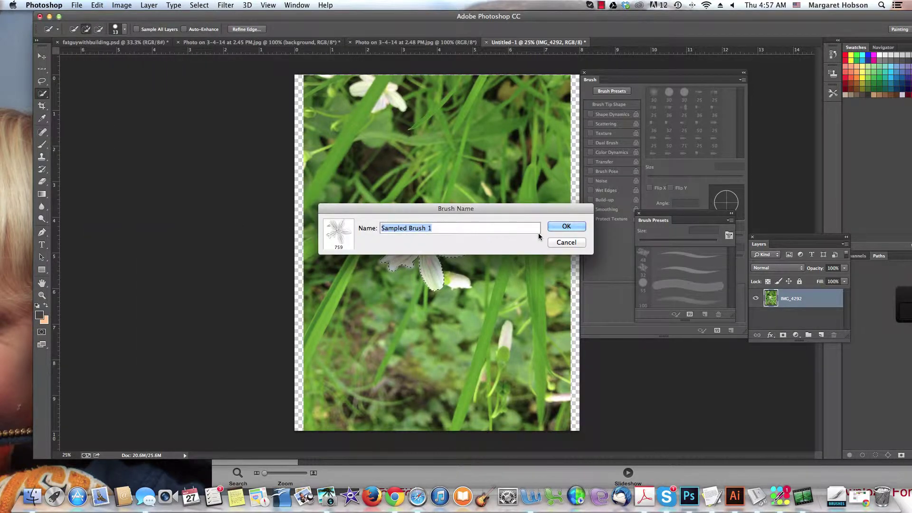
{"action": "left_click", "coordinate": [564, 224]}
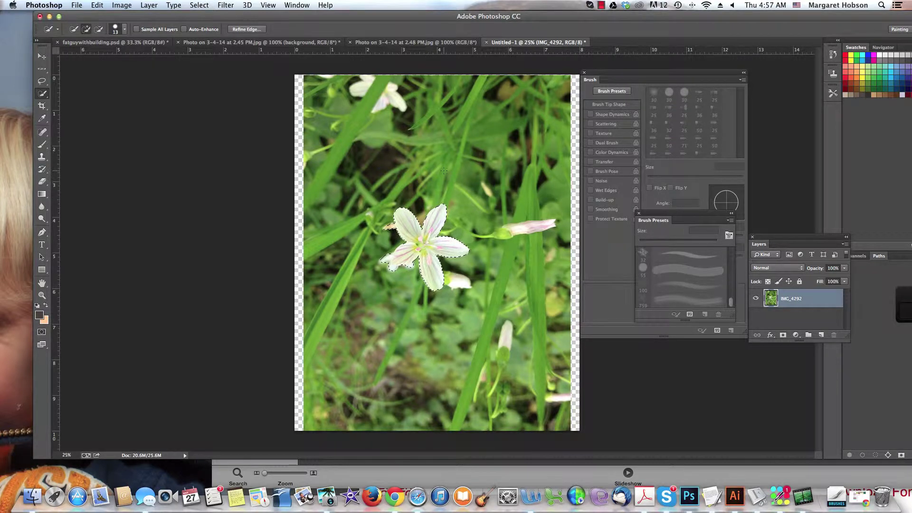
- Clear the flower selection and add a new layer above IMG_4292, with the photo layer hidden
{"action": "key", "text": "super+d"}
{"action": "left_click", "coordinate": [821, 335]}
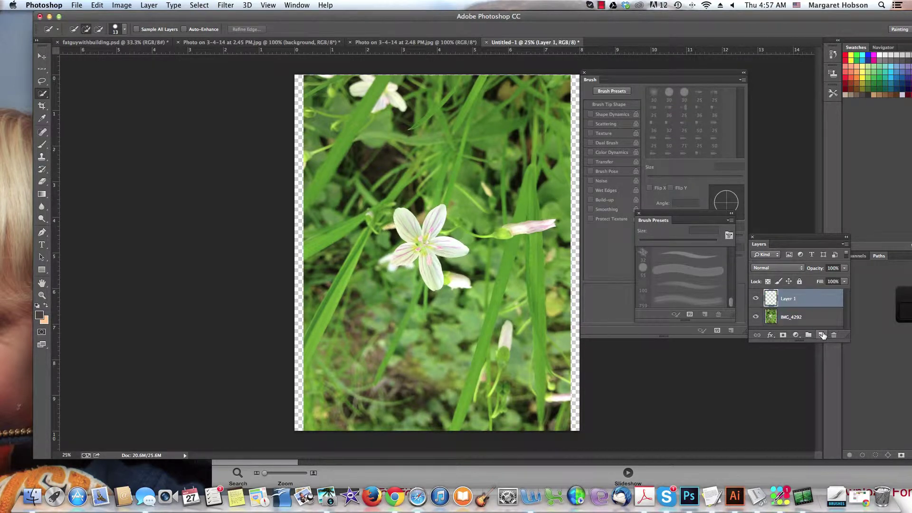
{"action": "left_click", "coordinate": [755, 316]}
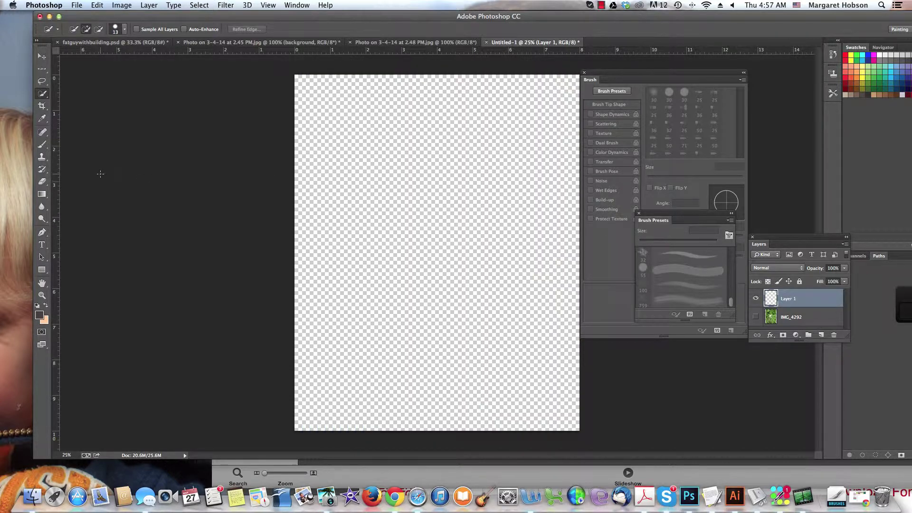
- Activate the Brush tool and choose the 759 px flower tip among the brush tip shapes
{"action": "key", "text": "b"}
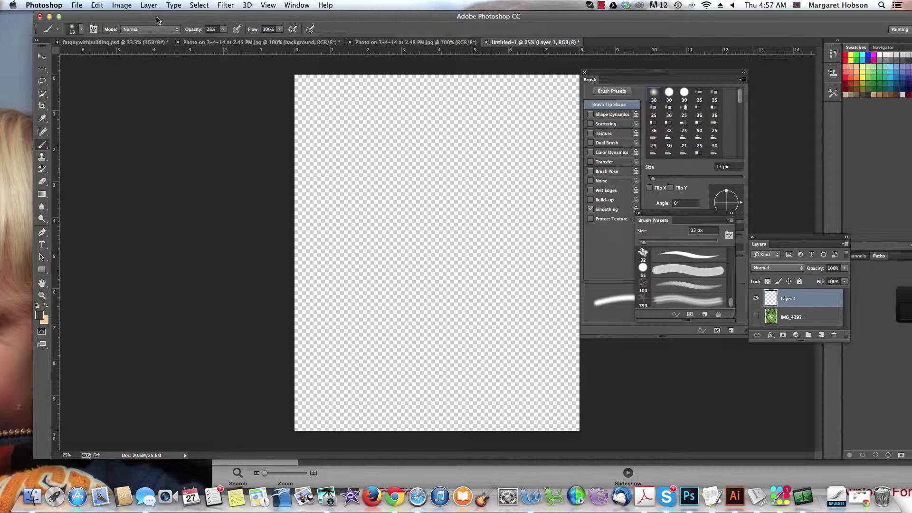
{"action": "left_click_drag", "start_coordinate": [157, 20], "coordinate": [137, 20]}
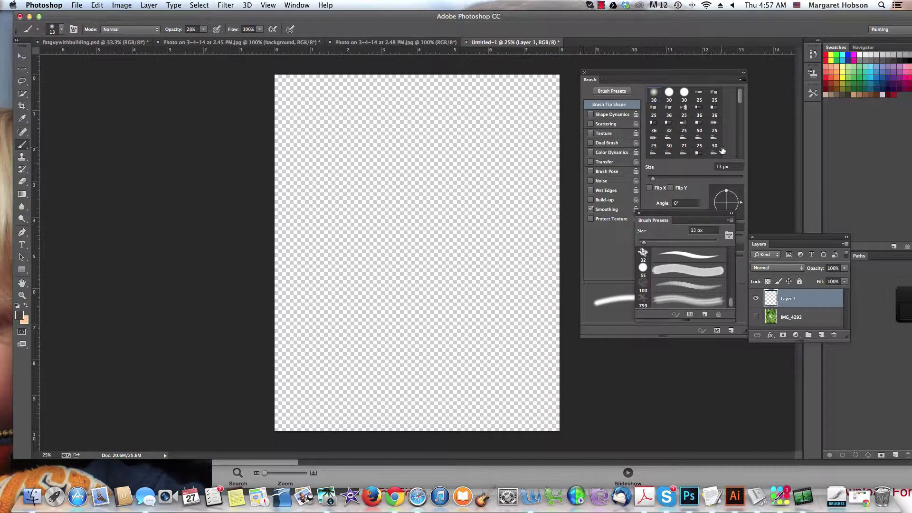
{"action": "left_click_drag", "start_coordinate": [741, 102], "coordinate": [743, 141]}
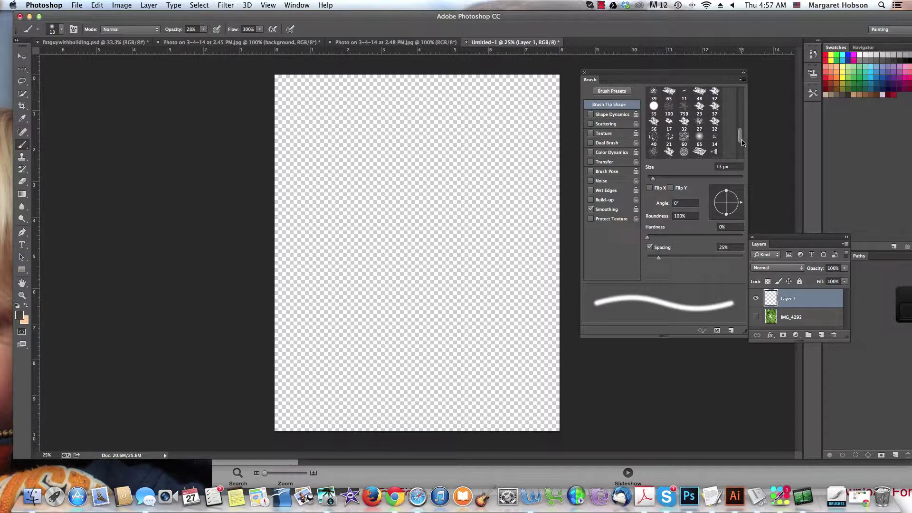
{"action": "left_click", "coordinate": [682, 109]}
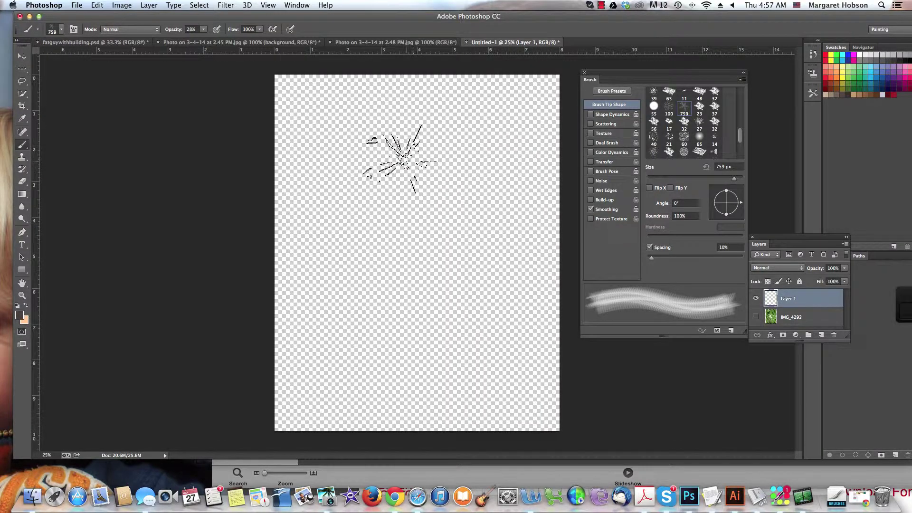
- Swap the foreground and background colors and set the foreground color to pink #ff99f9
{"action": "left_click", "coordinate": [25, 306]}
{"action": "left_click", "coordinate": [20, 314]}
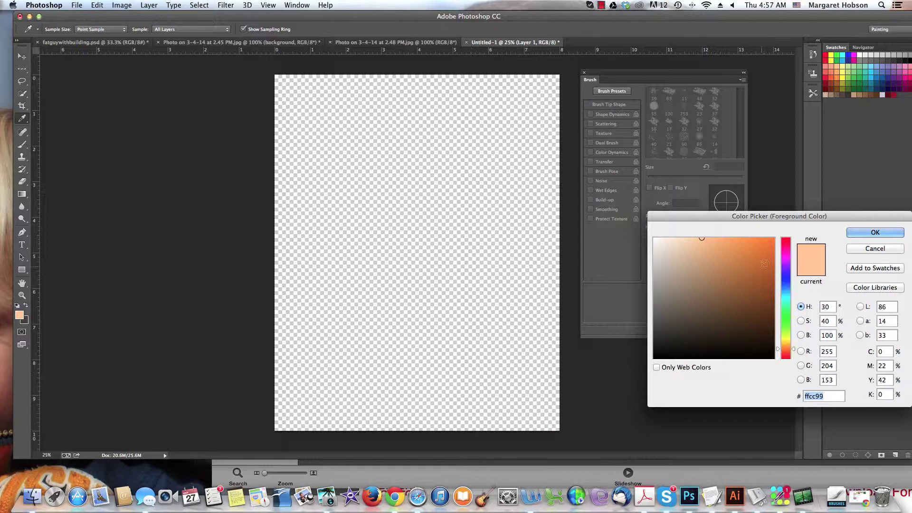
{"action": "left_click", "coordinate": [786, 257]}
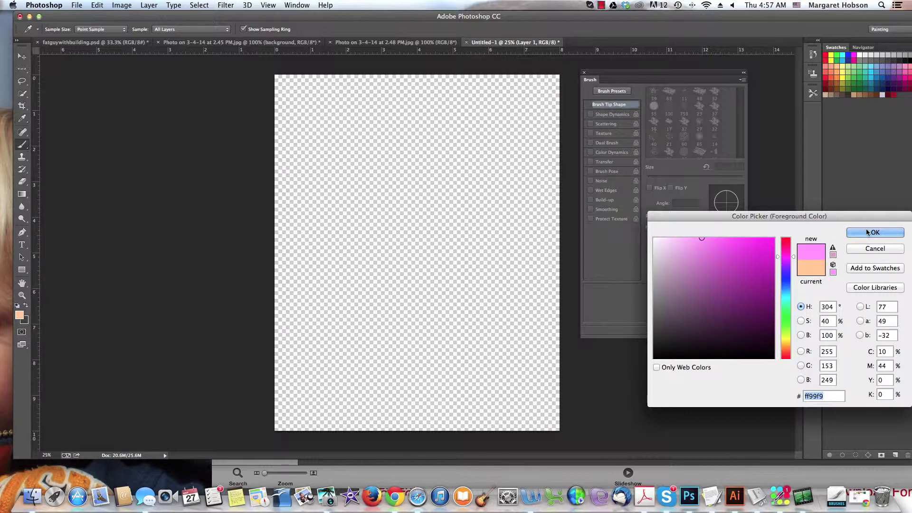
{"action": "left_click", "coordinate": [868, 232]}
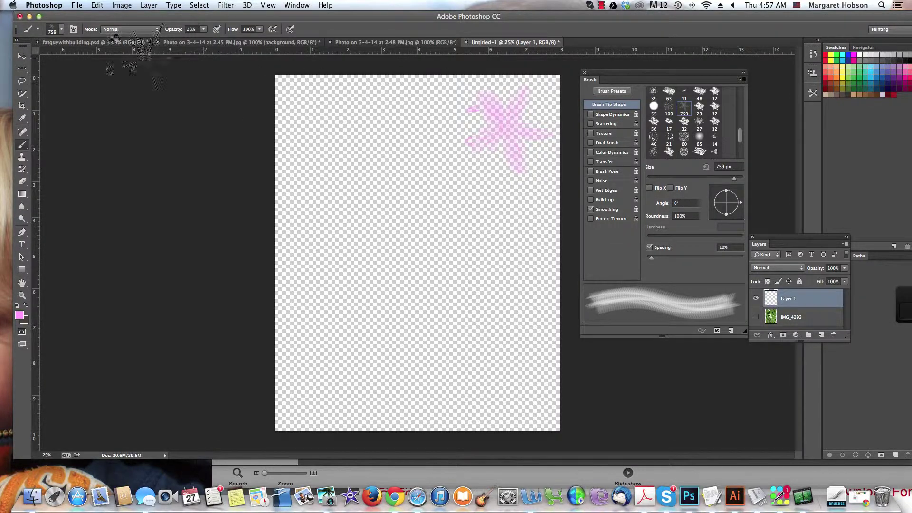
- Set the brush opacity to 100% and stamp one pink flower in the upper-left part of the canvas
{"action": "left_click", "coordinate": [204, 30]}
{"action": "left_click_drag", "start_coordinate": [205, 42], "coordinate": [247, 42]}
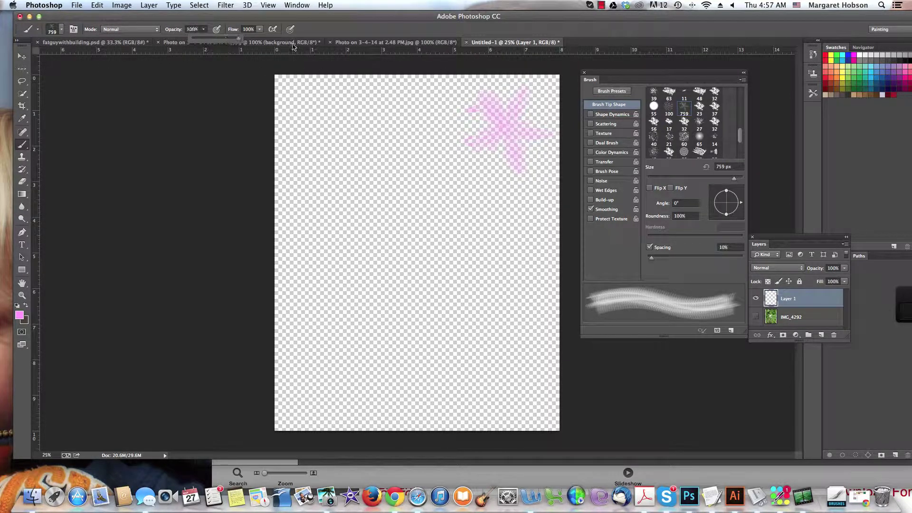
{"action": "left_click", "coordinate": [331, 148]}
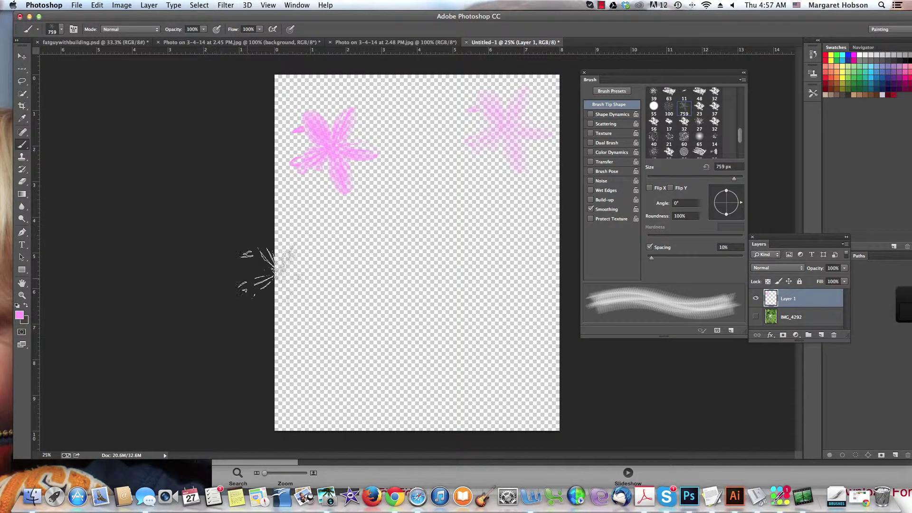
- Delete the hidden photo layer IMG_4292
{"action": "left_click", "coordinate": [817, 323]}
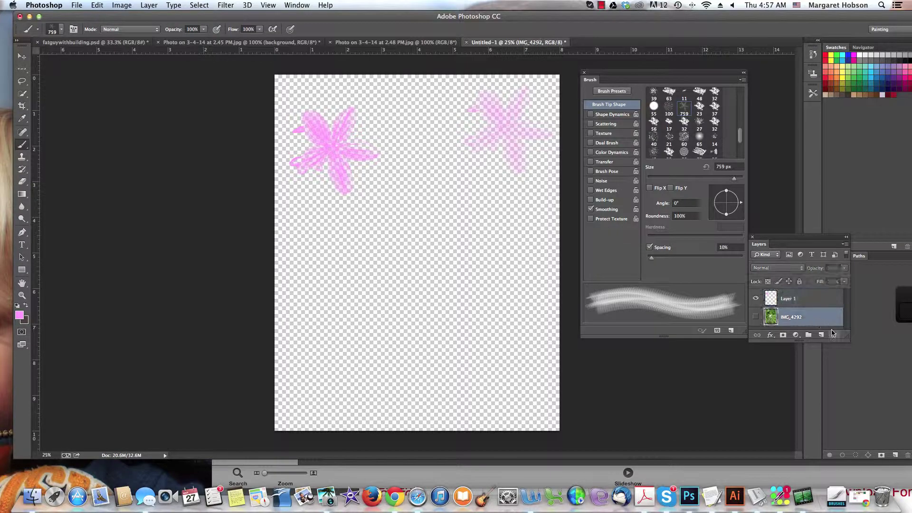
{"action": "left_click", "coordinate": [834, 335]}
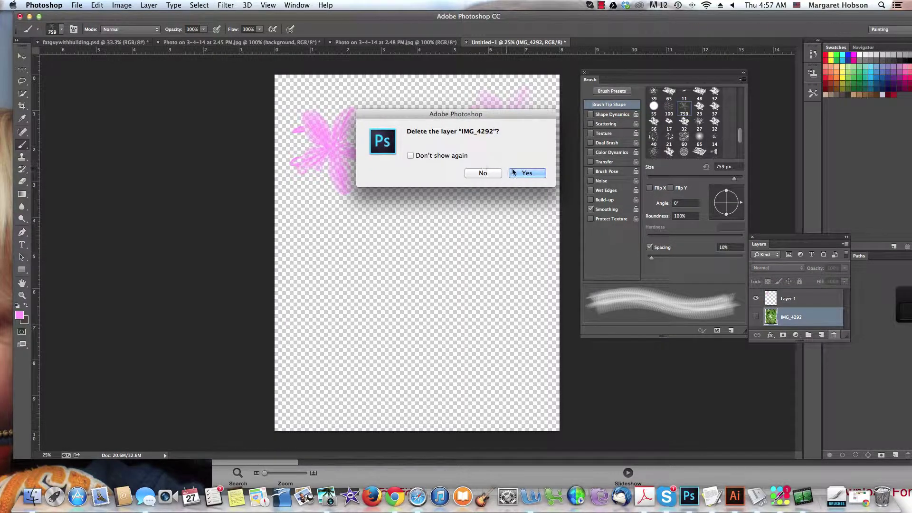
{"action": "left_click", "coordinate": [526, 174]}
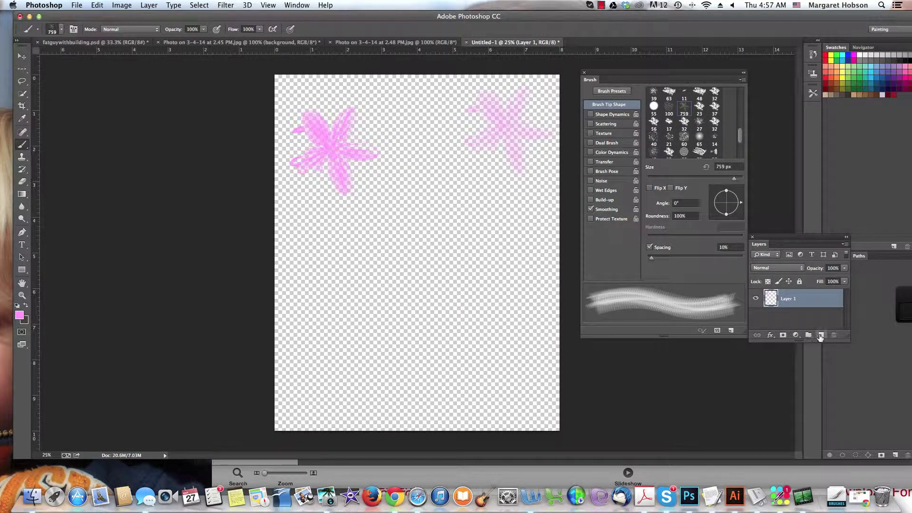
- Add a new layer beneath Layer 1, make it active, and toggle Layer 1's visibility off and on
{"action": "left_click", "coordinate": [820, 335]}
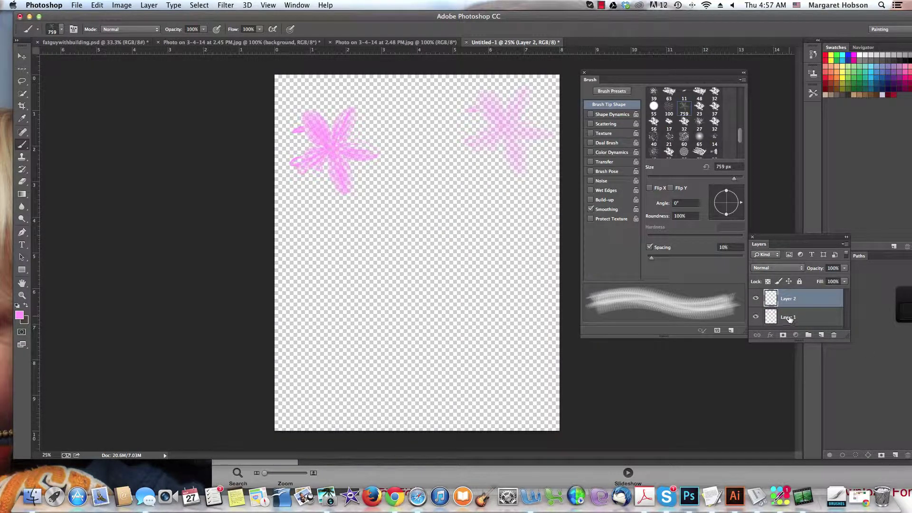
{"action": "left_click_drag", "start_coordinate": [790, 317], "coordinate": [792, 290]}
{"action": "left_click", "coordinate": [785, 321]}
{"action": "left_click", "coordinate": [756, 298]}
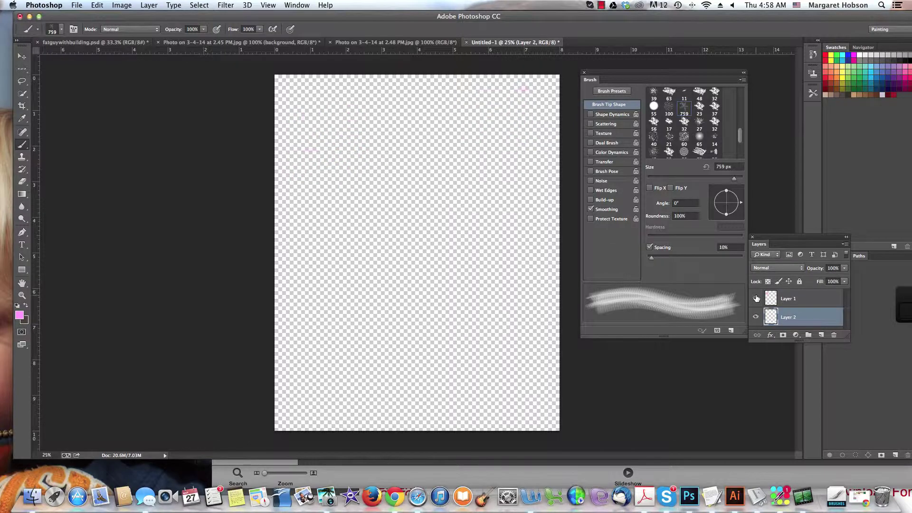
{"action": "left_click", "coordinate": [756, 298]}
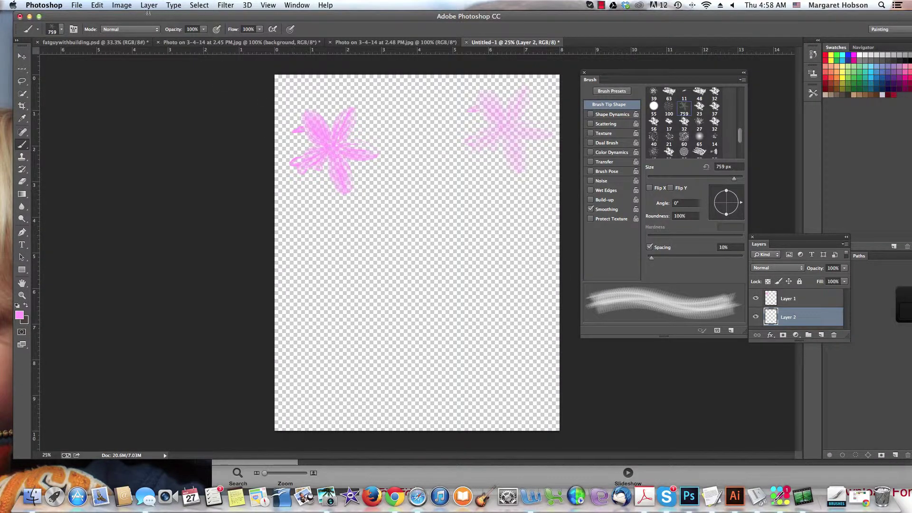
- Fill Layer 2 with the custom pale aqua color #cef8f8 at 100% opacity in Normal mode
{"action": "left_click", "coordinate": [99, 4]}
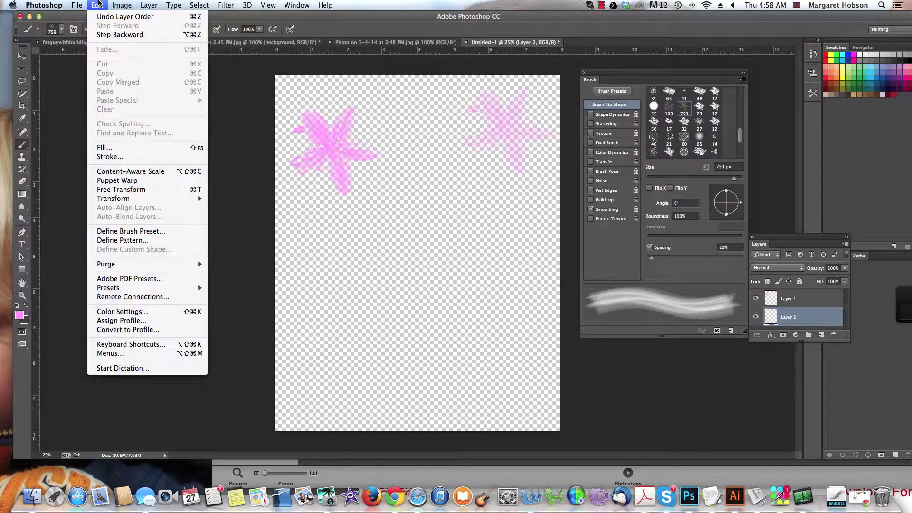
{"action": "left_click", "coordinate": [107, 147]}
{"action": "left_click", "coordinate": [509, 110]}
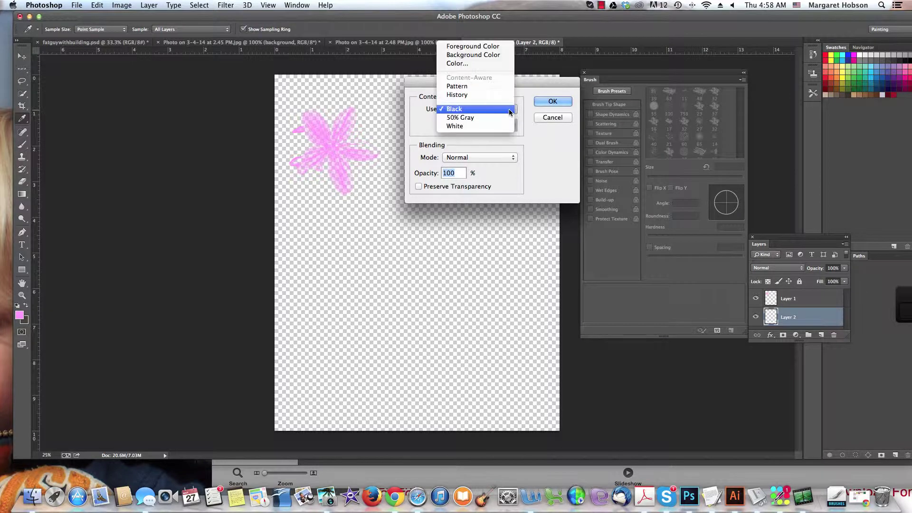
{"action": "left_click", "coordinate": [470, 63]}
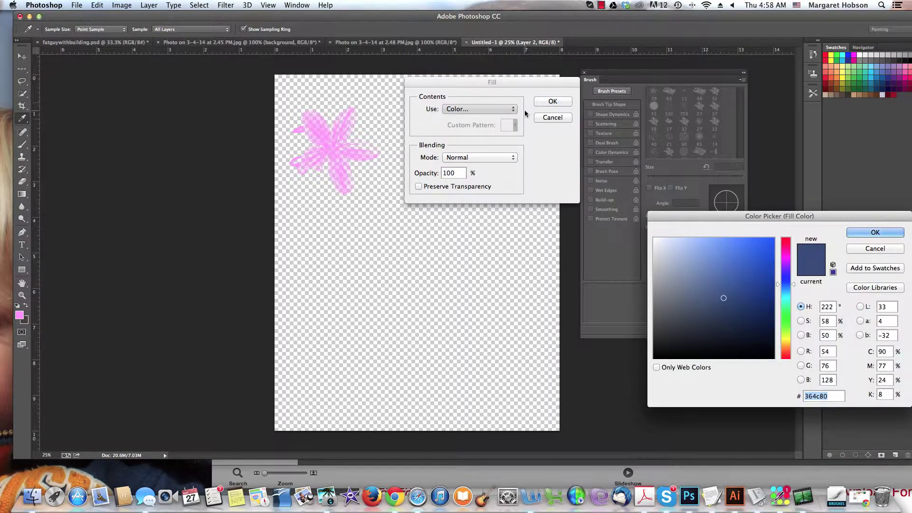
{"action": "left_click", "coordinate": [786, 335]}
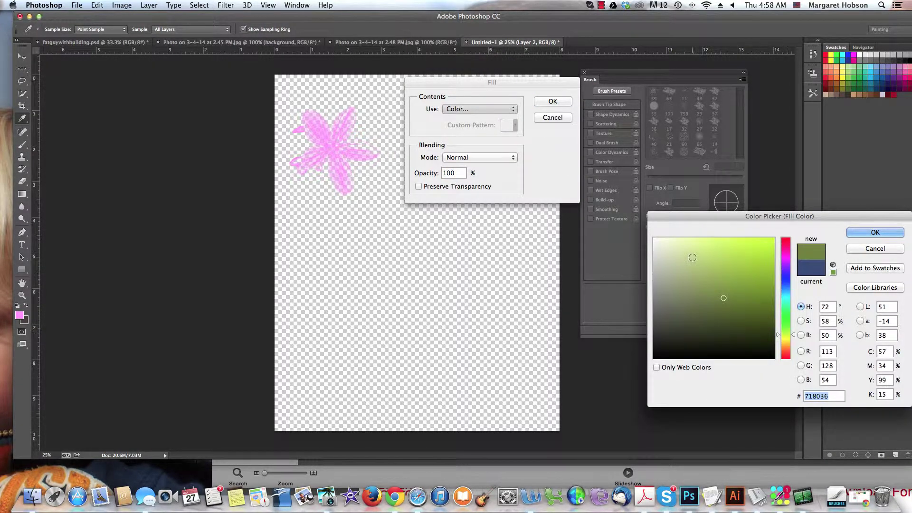
{"action": "left_click_drag", "start_coordinate": [684, 247], "coordinate": [674, 241]}
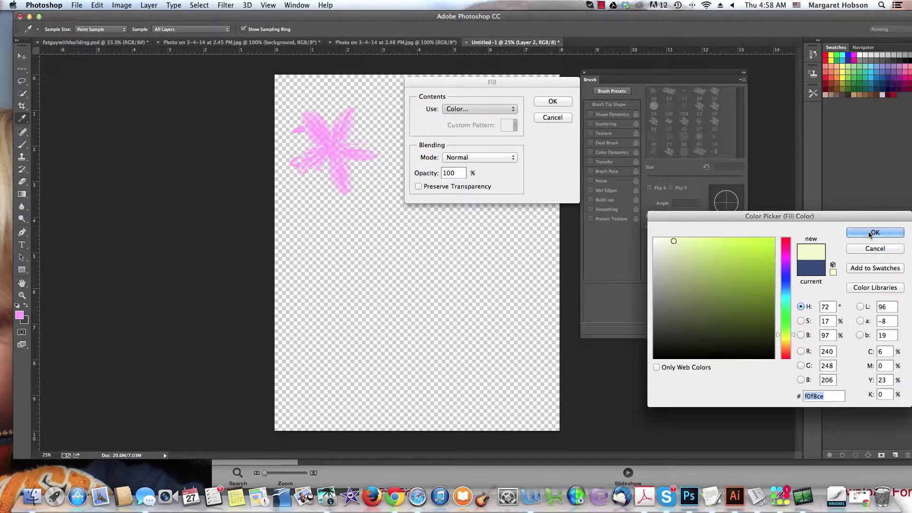
{"action": "left_click", "coordinate": [786, 298]}
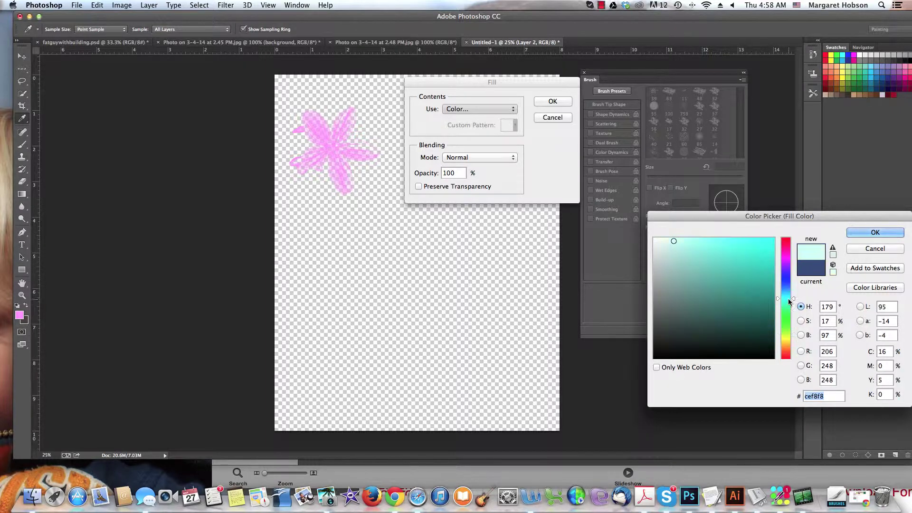
{"action": "left_click", "coordinate": [869, 232]}
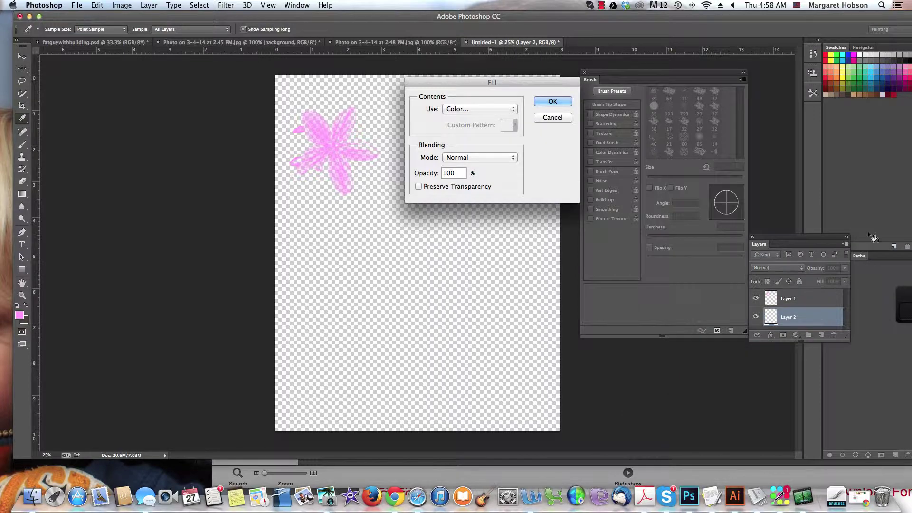
{"action": "left_click", "coordinate": [552, 101]}
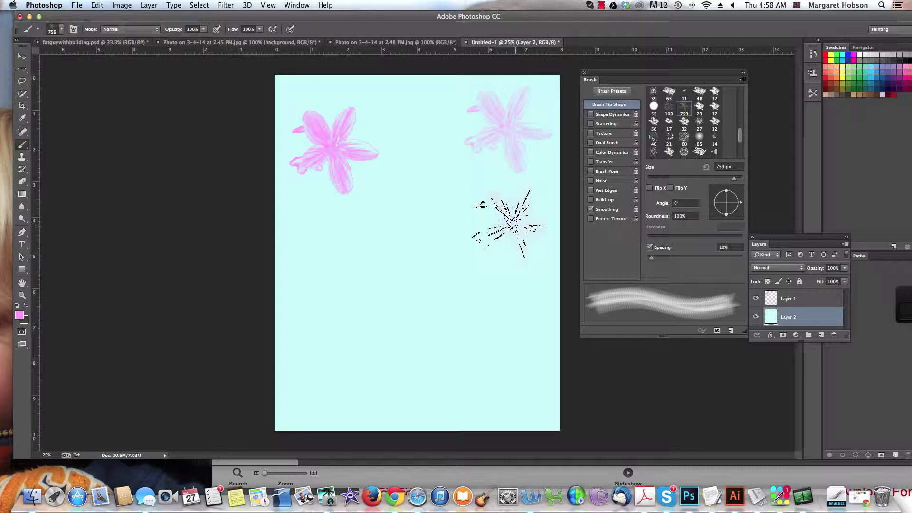
- Stamp a 759 px pink flower below the upper-right one, and 1384 px flowers at the canvas's lower left and top edge
{"action": "left_click", "coordinate": [512, 221]}
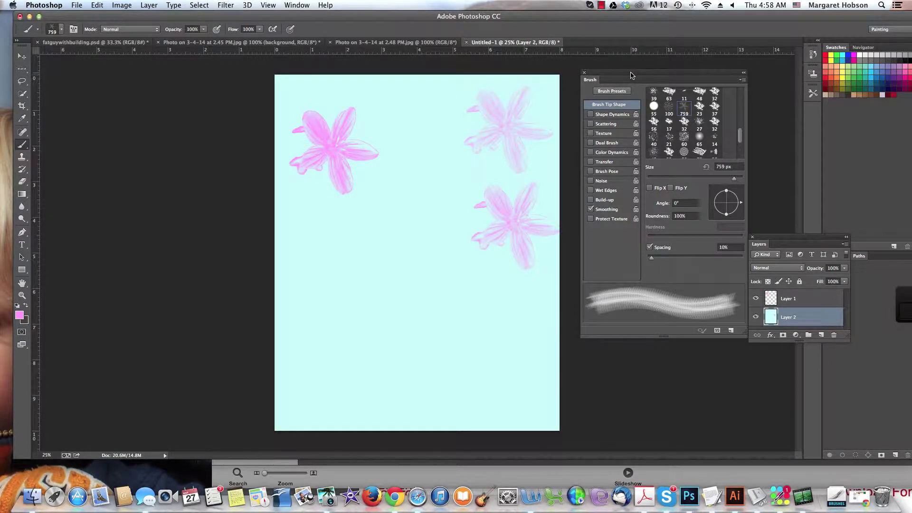
{"action": "left_click_drag", "start_coordinate": [631, 75], "coordinate": [631, 91]}
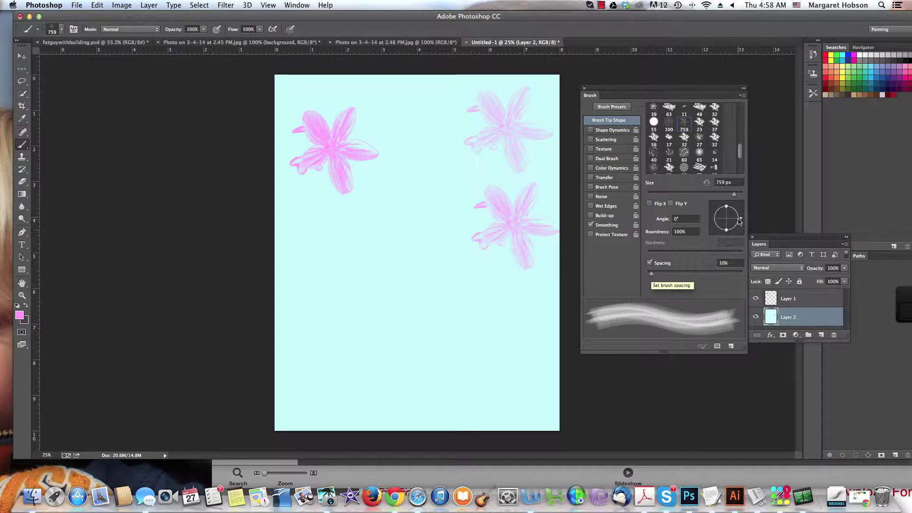
{"action": "left_click", "coordinate": [61, 30]}
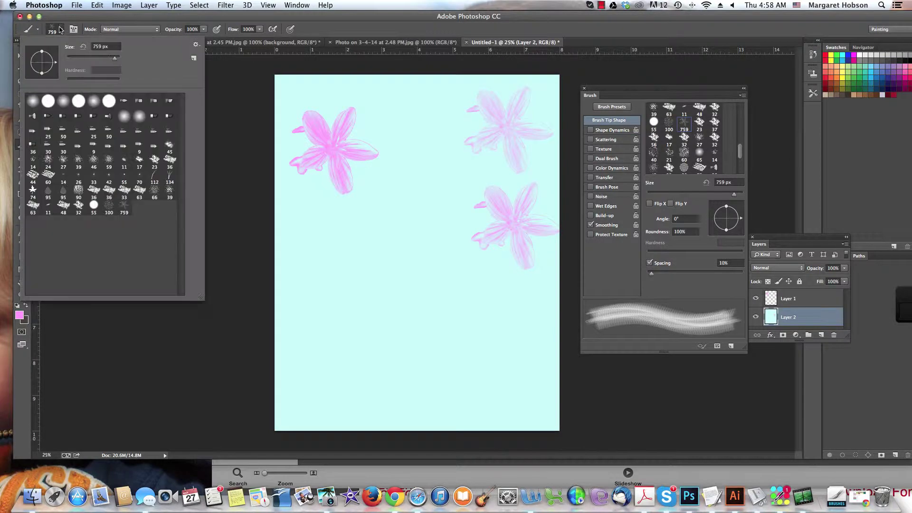
{"action": "left_click_drag", "start_coordinate": [115, 60], "coordinate": [116, 60]}
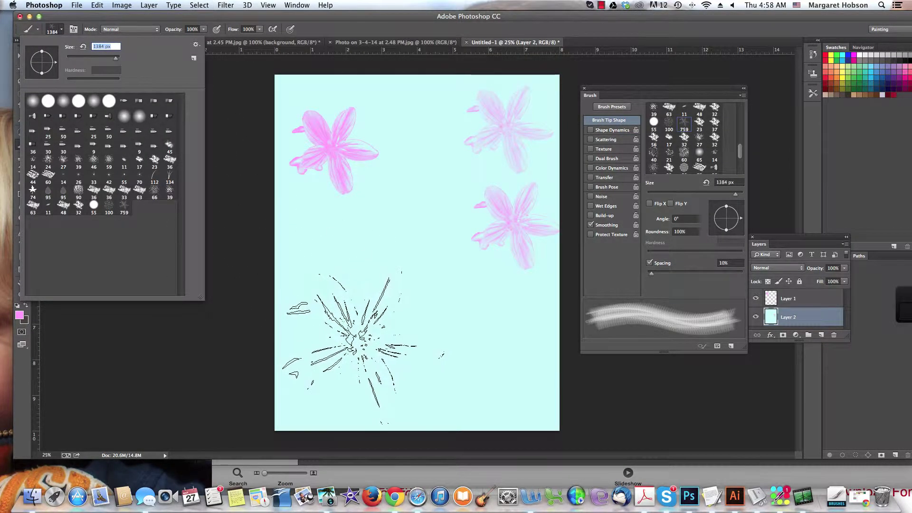
{"action": "left_click", "coordinate": [338, 335]}
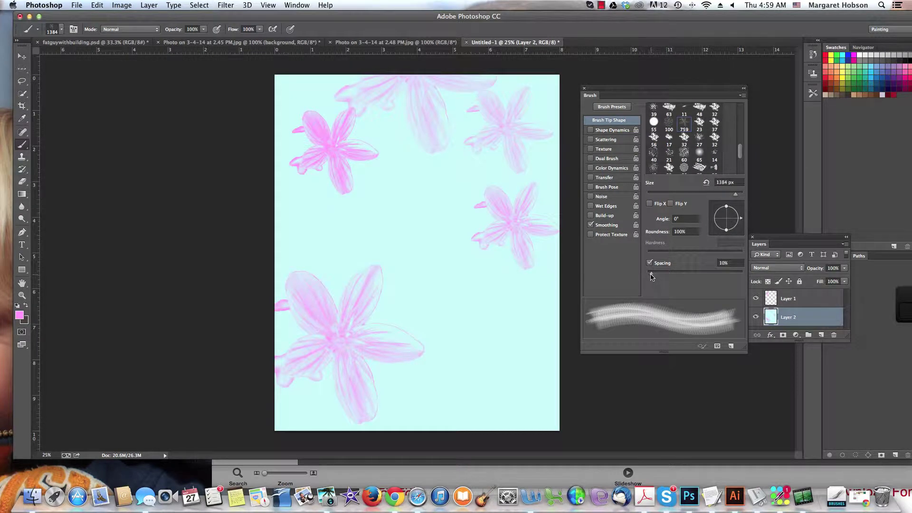
- Set the brush spacing to 134% and the angle to 95°, and stamp a 1436 px pink flower in the canvas's lower-right corner
{"action": "left_click_drag", "start_coordinate": [650, 272], "coordinate": [703, 274]}
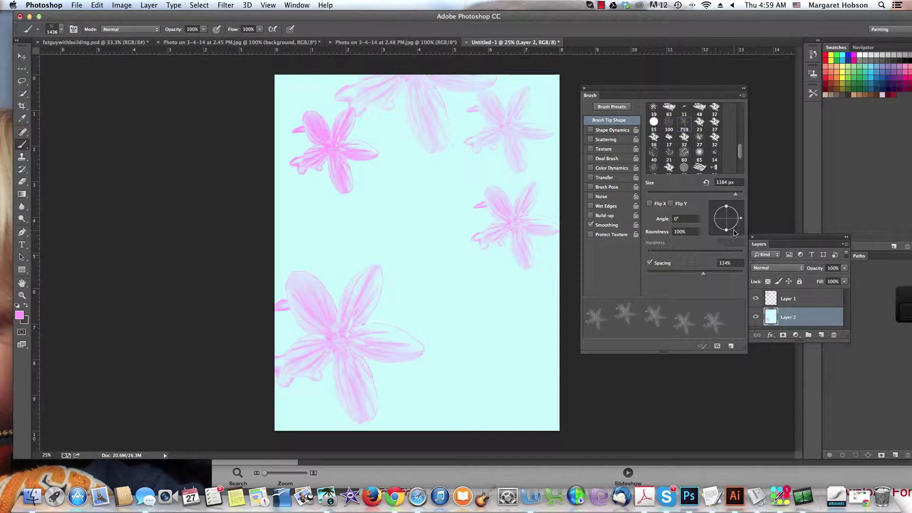
{"action": "left_click_drag", "start_coordinate": [742, 220], "coordinate": [725, 204]}
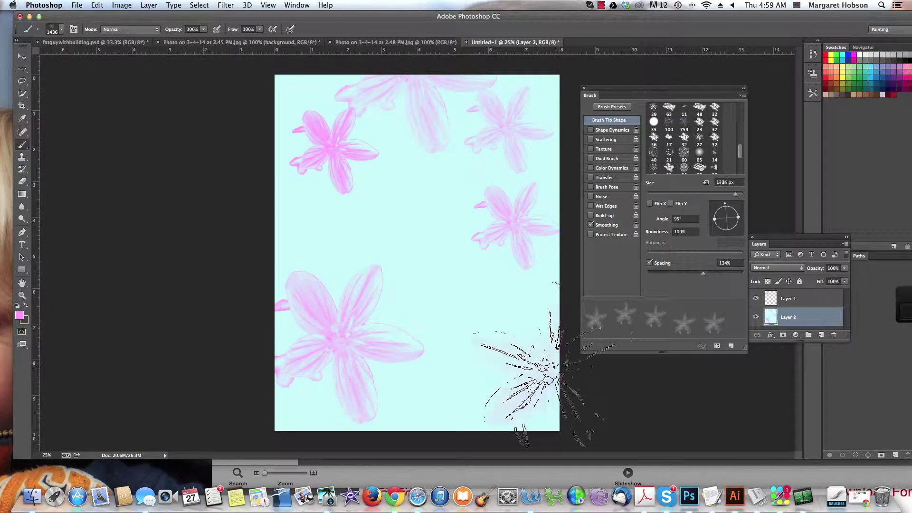
{"action": "left_click", "coordinate": [546, 365]}
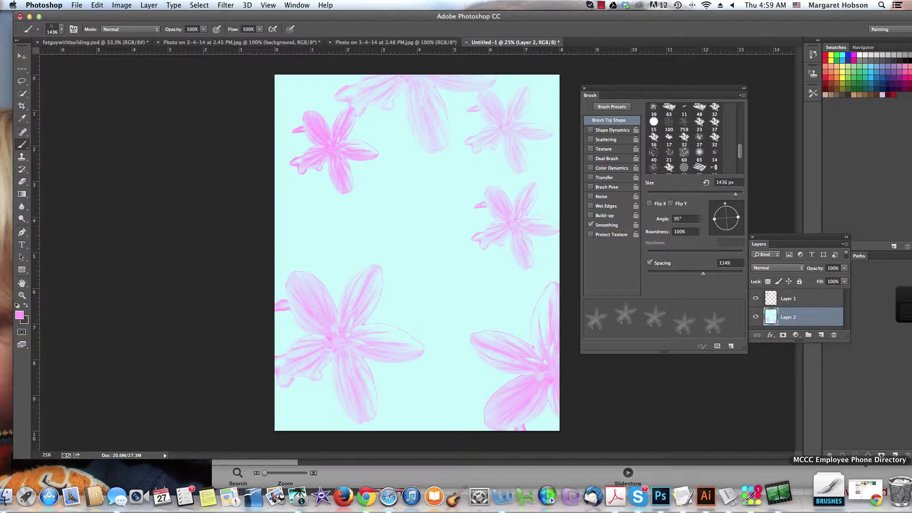
- Set the foreground color to pale yellow #f7f8ce and stamp large flowers right of the canvas center and near its top
{"action": "left_click", "coordinate": [20, 316]}
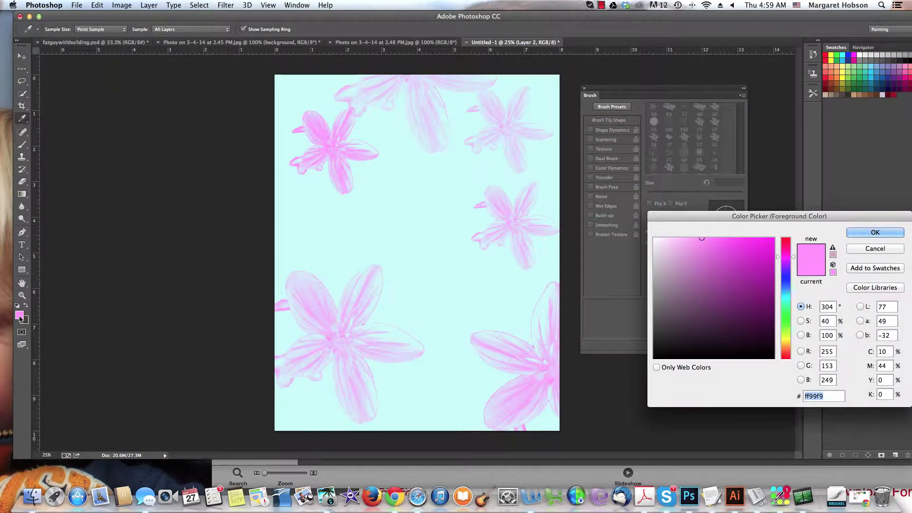
{"action": "left_click", "coordinate": [787, 301]}
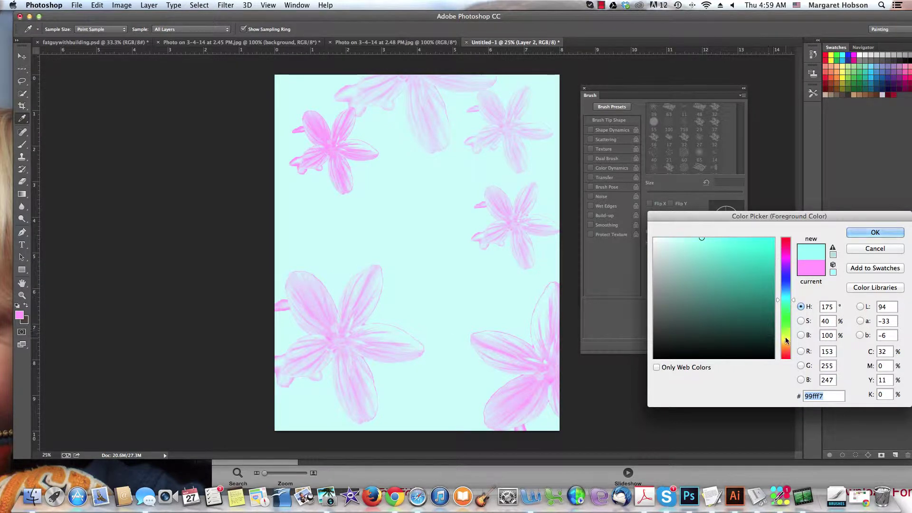
{"action": "left_click", "coordinate": [786, 338]}
{"action": "left_click", "coordinate": [696, 248]}
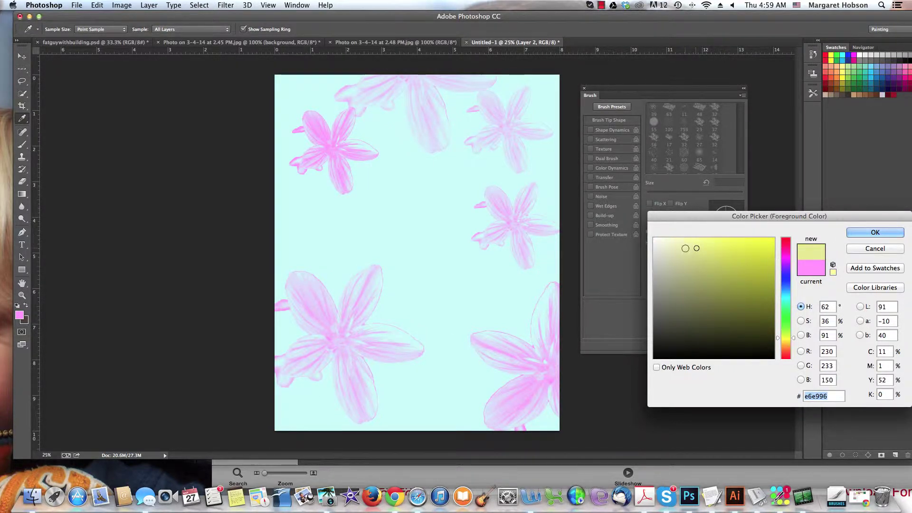
{"action": "left_click_drag", "start_coordinate": [685, 248], "coordinate": [673, 241]}
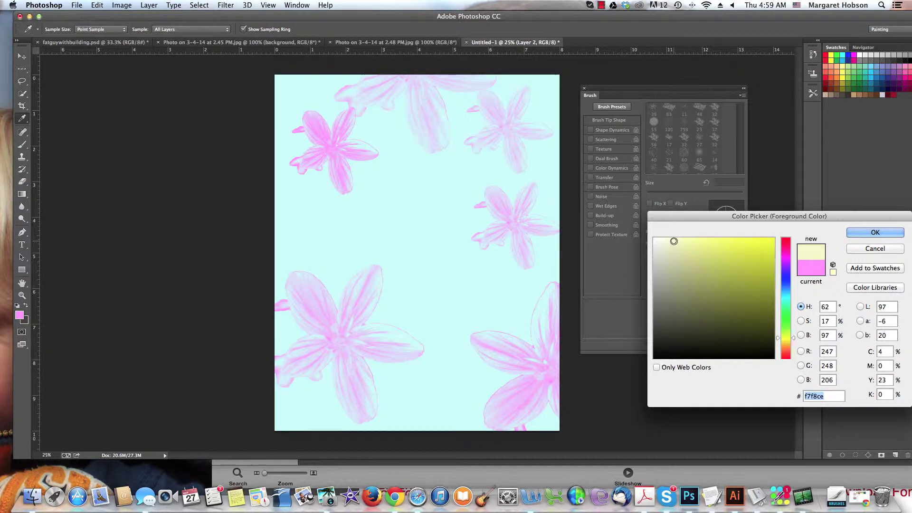
{"action": "left_click", "coordinate": [851, 236]}
{"action": "key", "text": "b"}
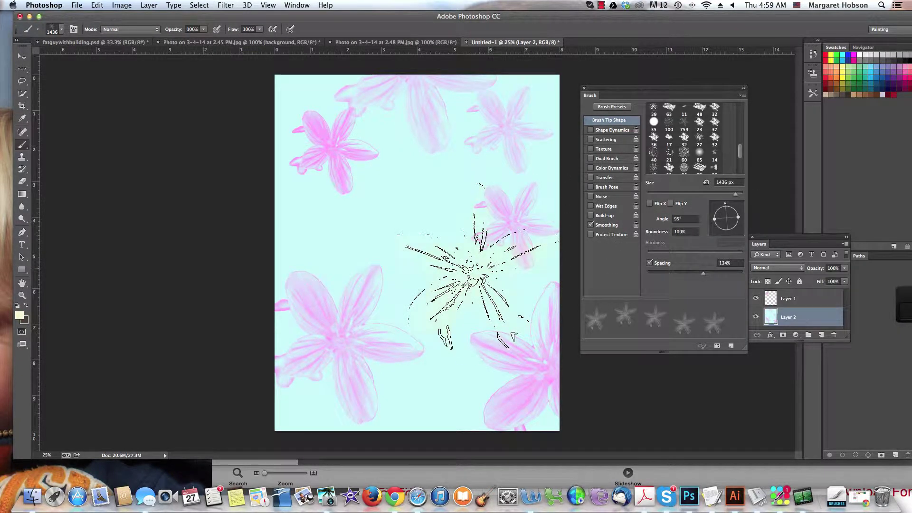
{"action": "left_click", "coordinate": [478, 268]}
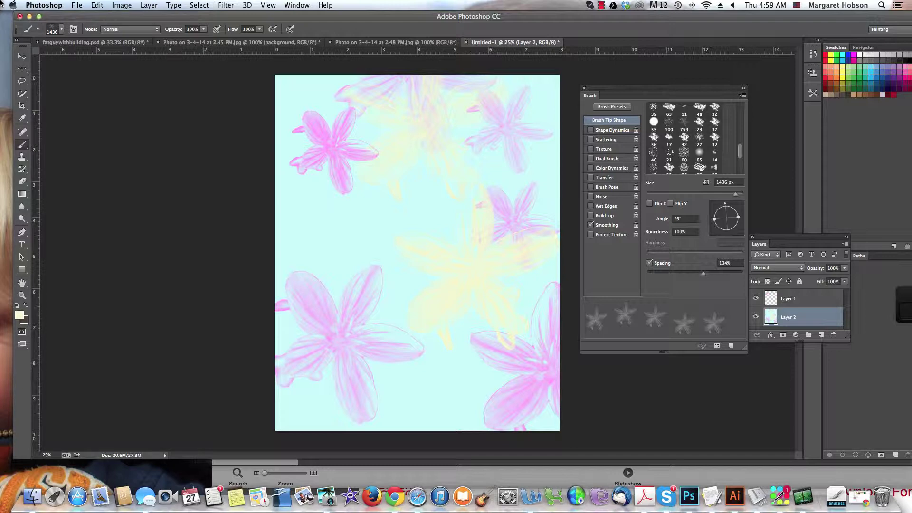
- Place the dandelion photo IMG_4290.jpg from the Desktop between Layer 1 and Layer 2
{"action": "left_click", "coordinate": [75, 7]}
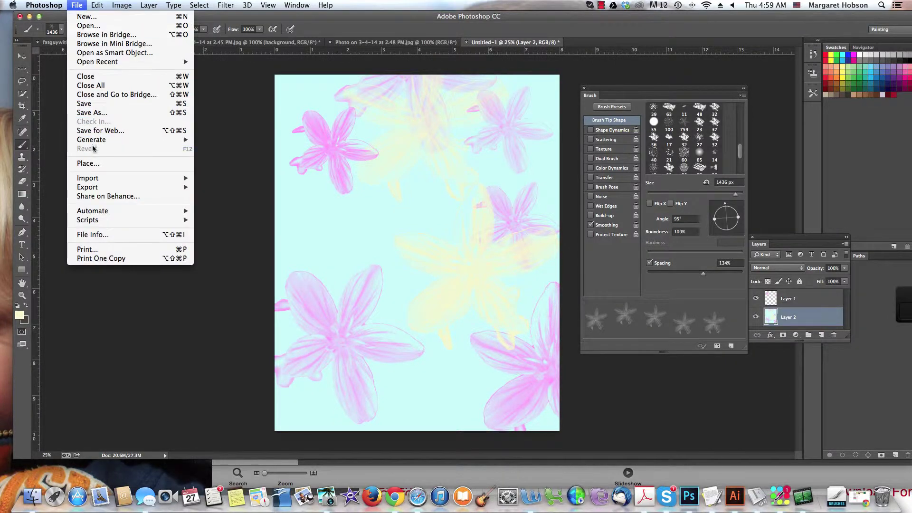
{"action": "left_click", "coordinate": [93, 167]}
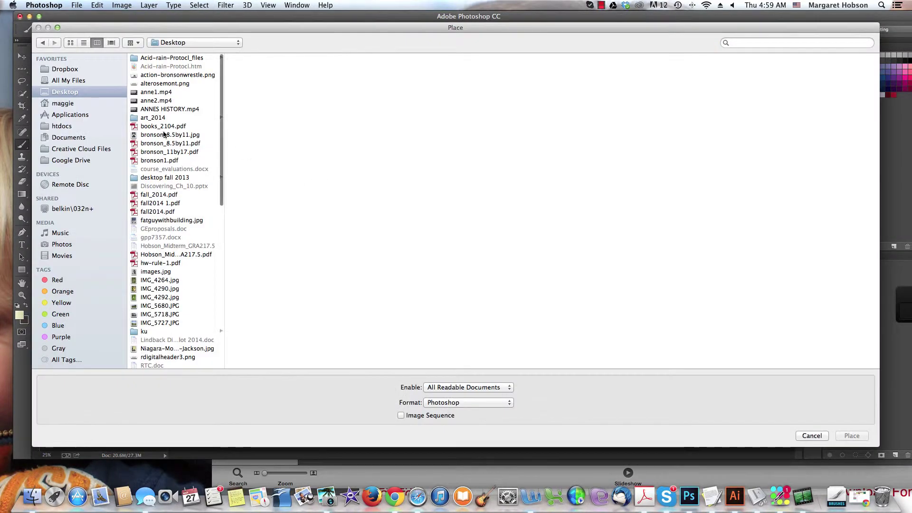
{"action": "left_click", "coordinate": [146, 280]}
{"action": "left_click", "coordinate": [147, 288]}
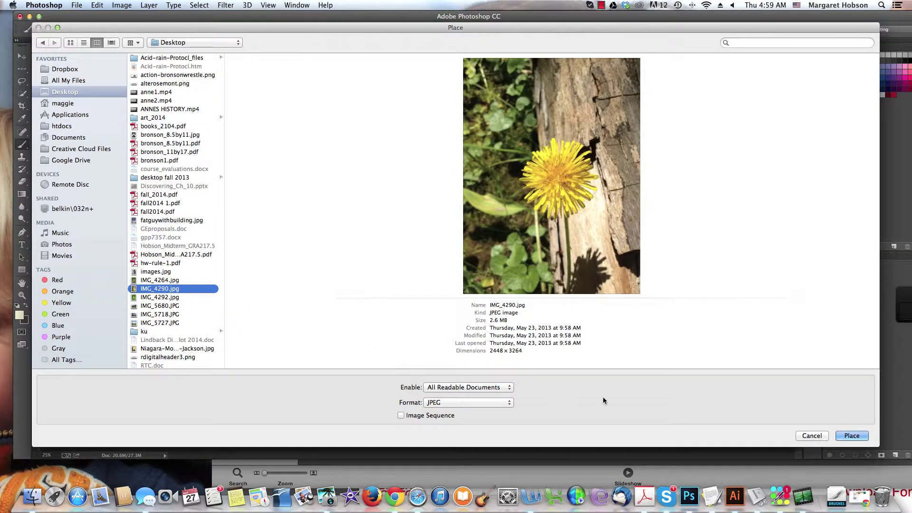
{"action": "left_click", "coordinate": [852, 436]}
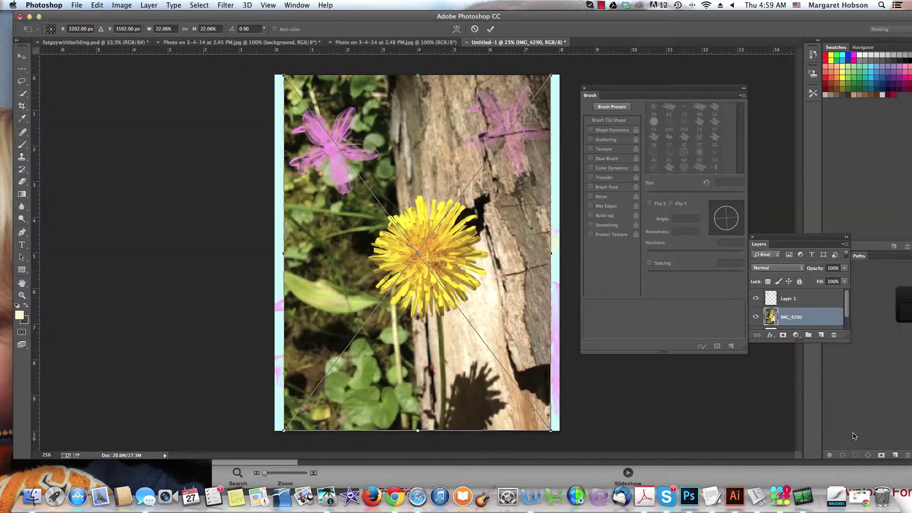
{"action": "left_click", "coordinate": [21, 67]}
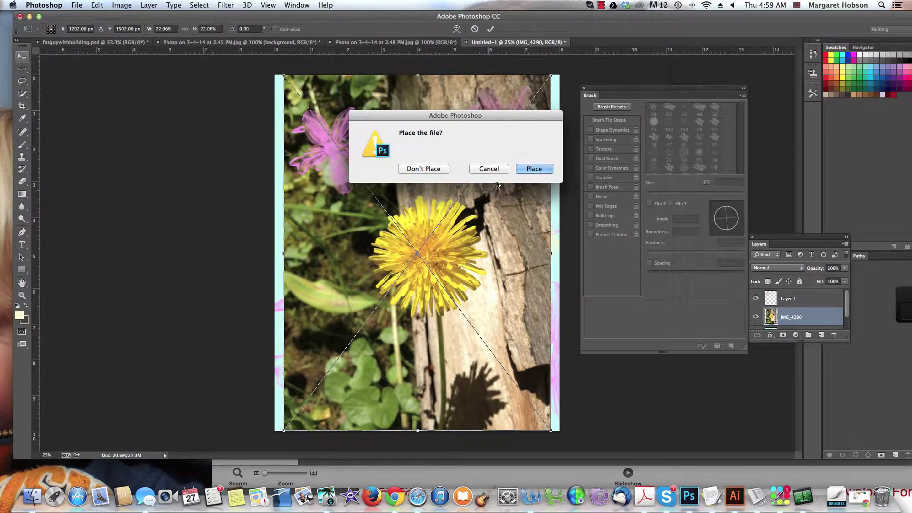
{"action": "left_click", "coordinate": [536, 170]}
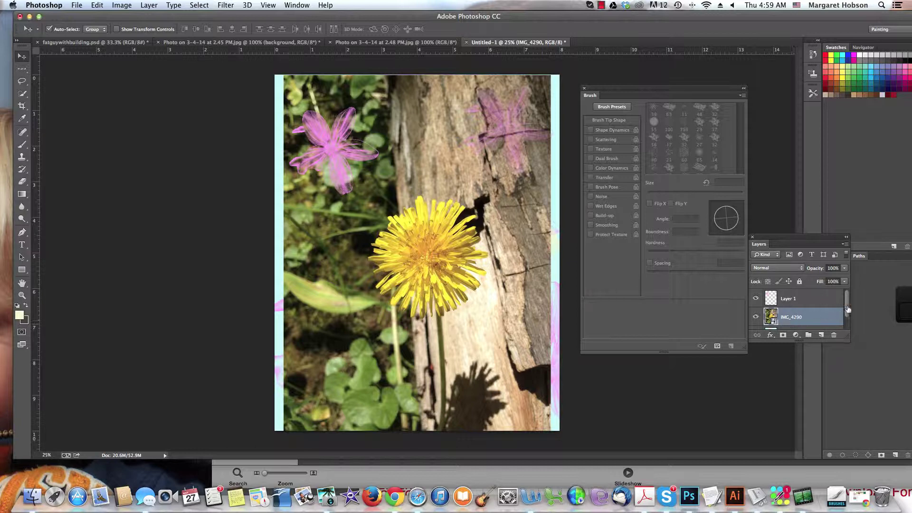
{"action": "left_click_drag", "start_coordinate": [765, 238], "coordinate": [670, 168]}
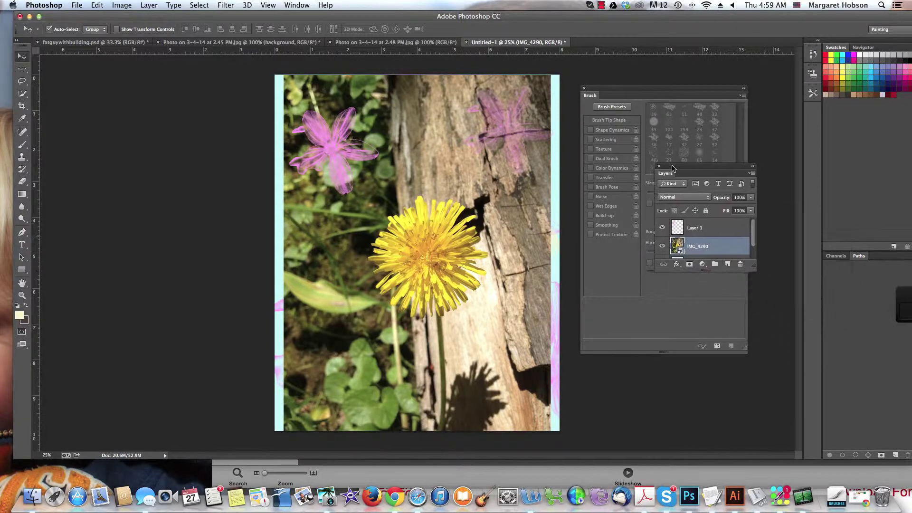
- Hide Layer 1 and rasterize the IMG_4290 smart object layer
{"action": "left_click", "coordinate": [660, 228]}
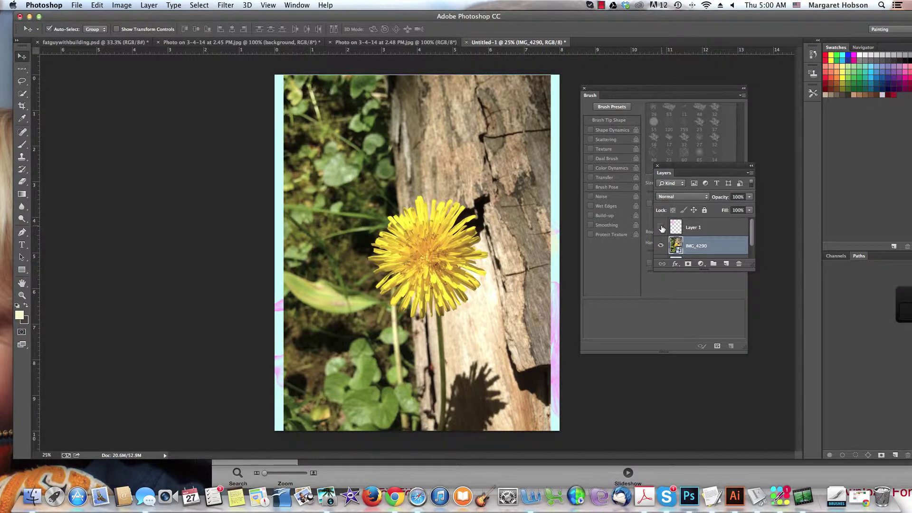
{"action": "left_click", "coordinate": [660, 228]}
{"action": "left_click", "coordinate": [661, 228]}
{"action": "left_click", "coordinate": [661, 228]}
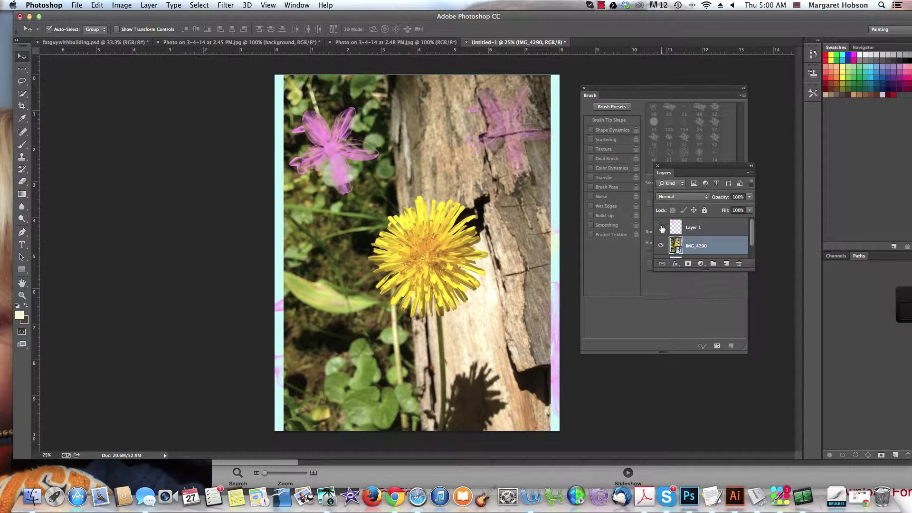
{"action": "left_click", "coordinate": [660, 228]}
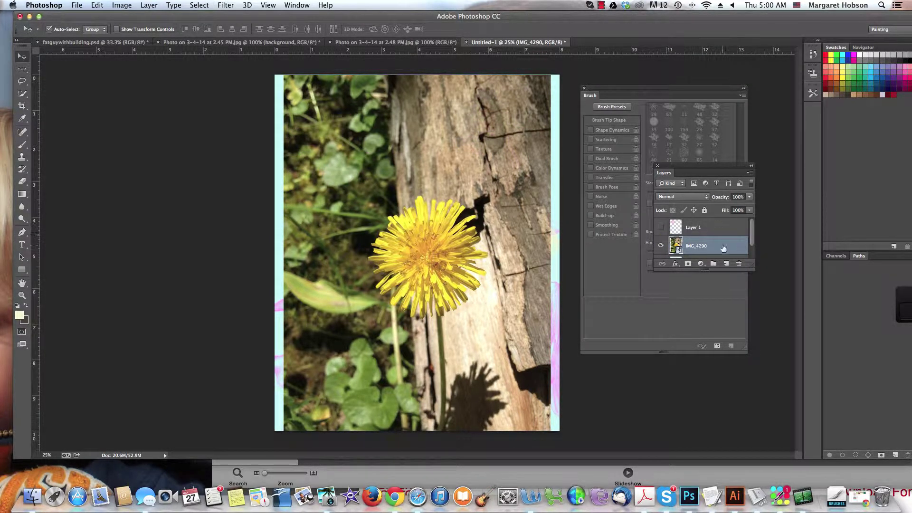
{"action": "left_click", "coordinate": [148, 5]}
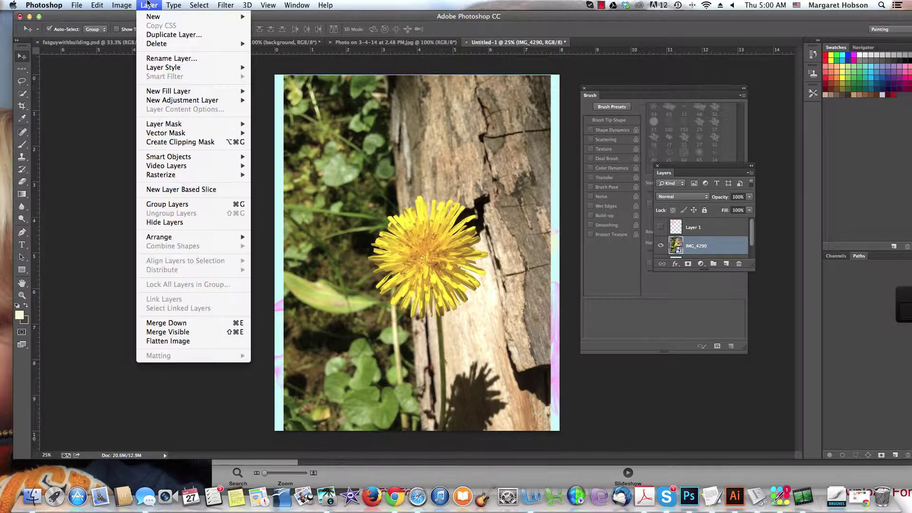
{"action": "mouse_move", "coordinate": [165, 176]}
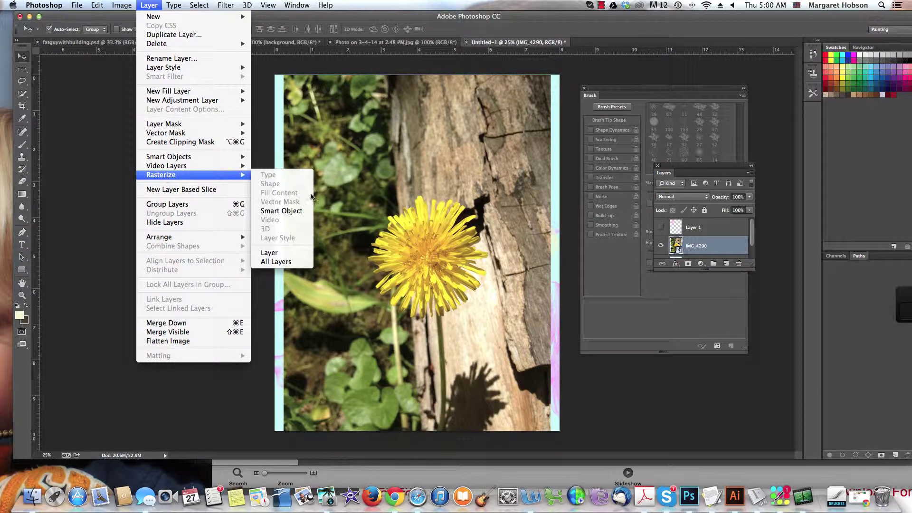
{"action": "left_click", "coordinate": [279, 210]}
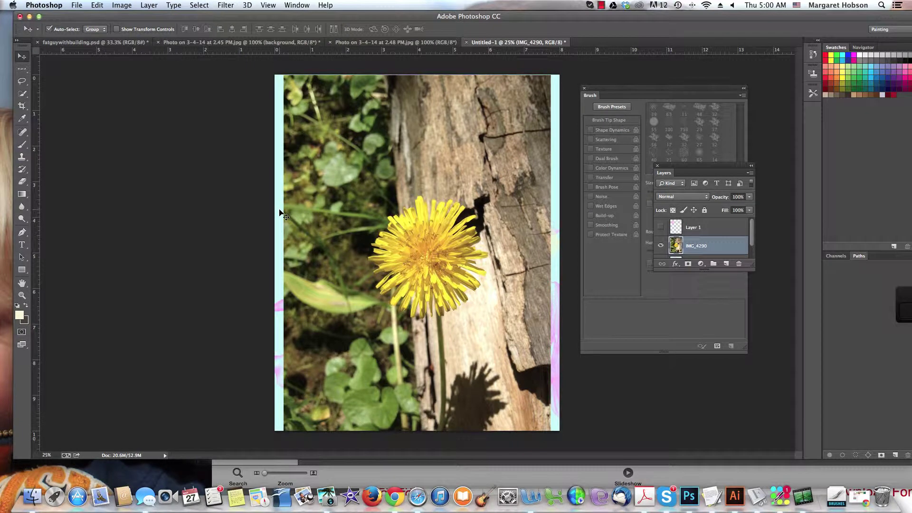
- Select the yellow dandelion head with the Quick Selection tool and define it as a brush preset with the suggested name
{"action": "left_click", "coordinate": [22, 94]}
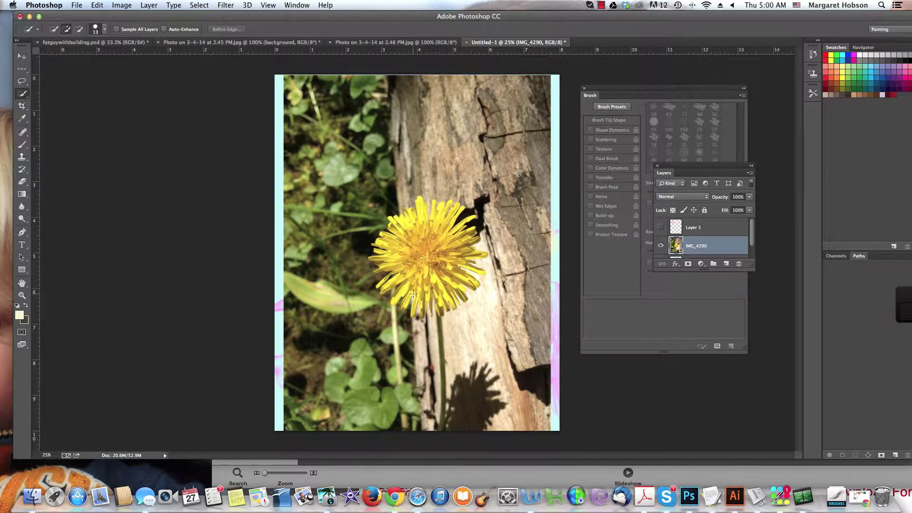
{"action": "mouse_move", "coordinate": [411, 279]}
{"action": "left_mouse_down"}
{"action": "mouse_move", "coordinate": [380, 262]}
{"action": "mouse_move", "coordinate": [399, 221]}
{"action": "mouse_move", "coordinate": [470, 230]}
{"action": "mouse_move", "coordinate": [452, 246]}
{"action": "mouse_move", "coordinate": [478, 258]}
{"action": "mouse_move", "coordinate": [431, 288]}
{"action": "left_mouse_up"}
{"action": "left_click", "coordinate": [97, 5]}
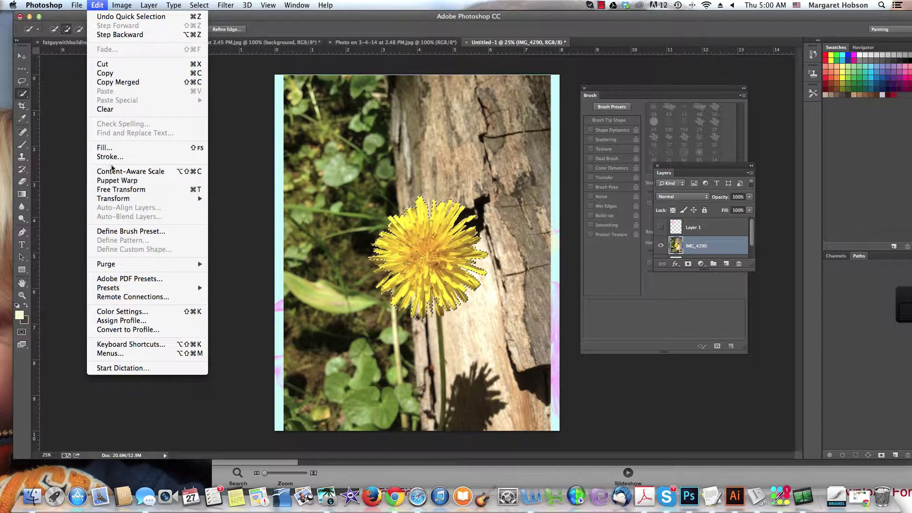
{"action": "left_click", "coordinate": [110, 232]}
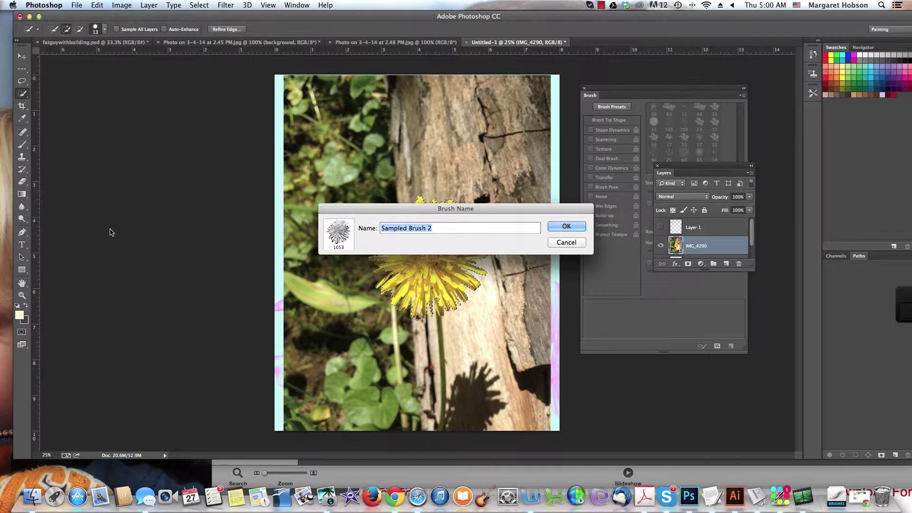
{"action": "left_click", "coordinate": [567, 227]}
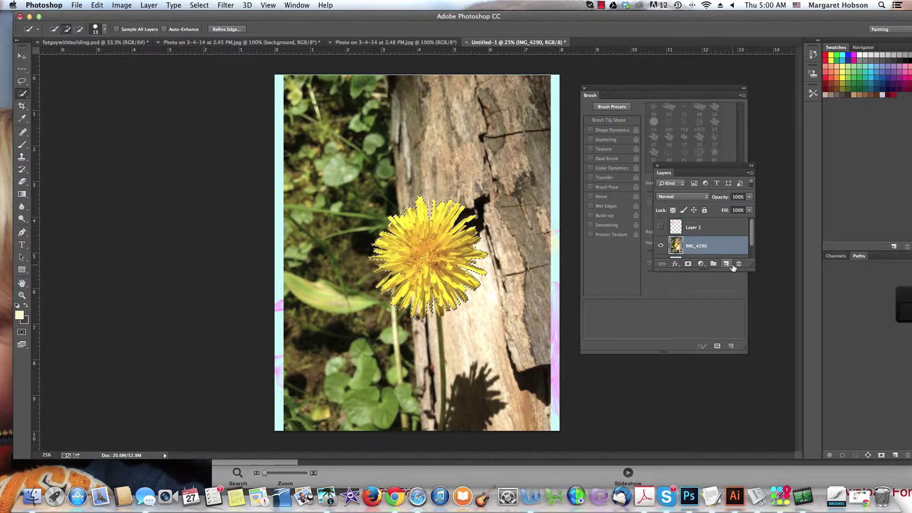
- Hide the IMG_4290 layer, add a new layer, and fill the dandelion selection with pink #f8cef3 in Normal mode at 100% opacity
{"action": "left_click", "coordinate": [661, 246]}
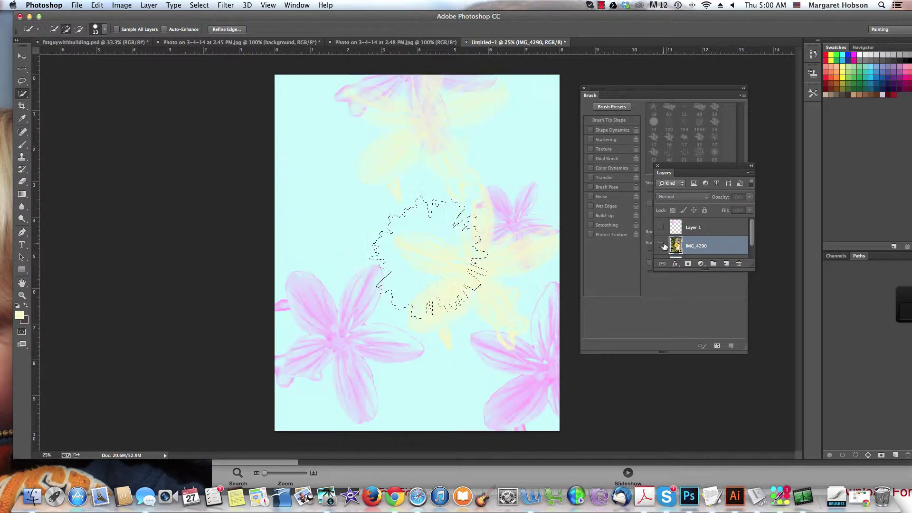
{"action": "left_click", "coordinate": [726, 264]}
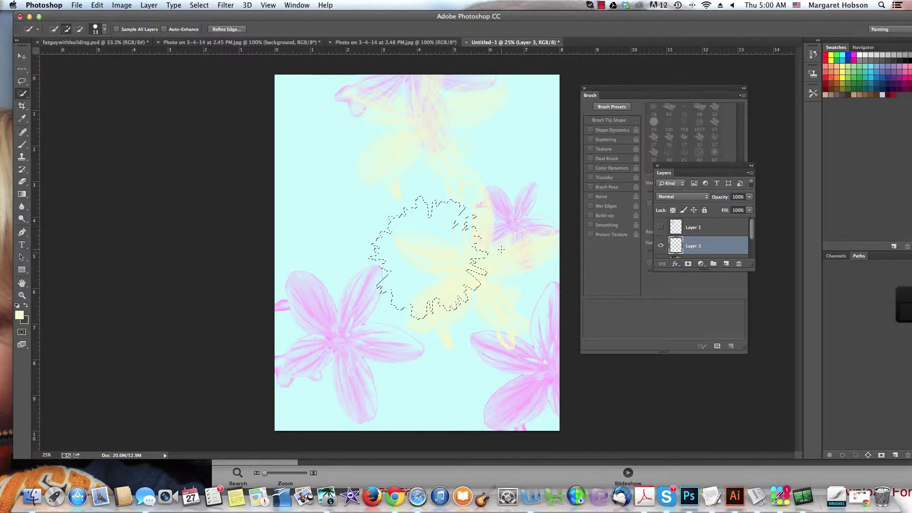
{"action": "left_click", "coordinate": [97, 6]}
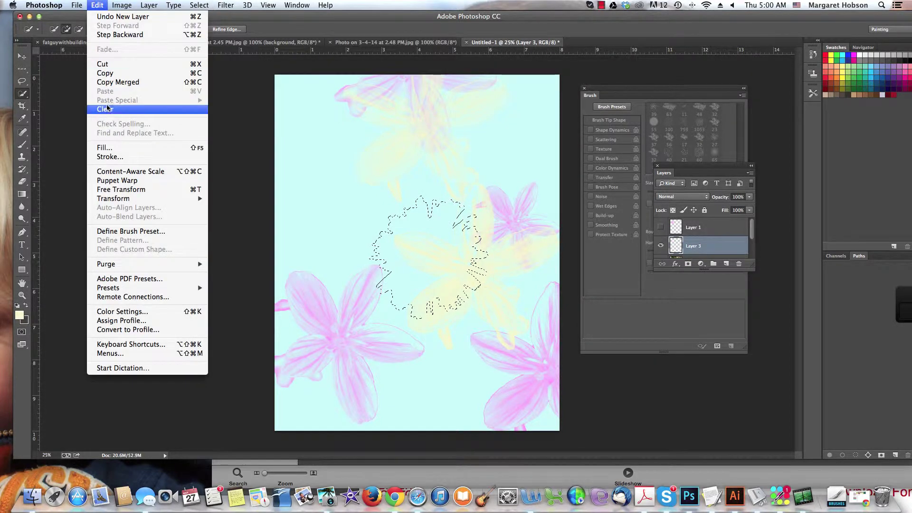
{"action": "left_click", "coordinate": [107, 147]}
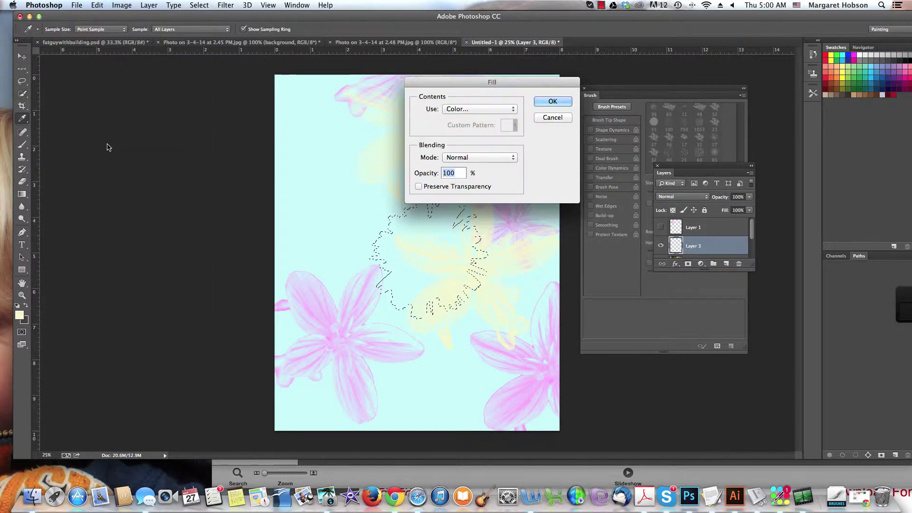
{"action": "left_click", "coordinate": [514, 110]}
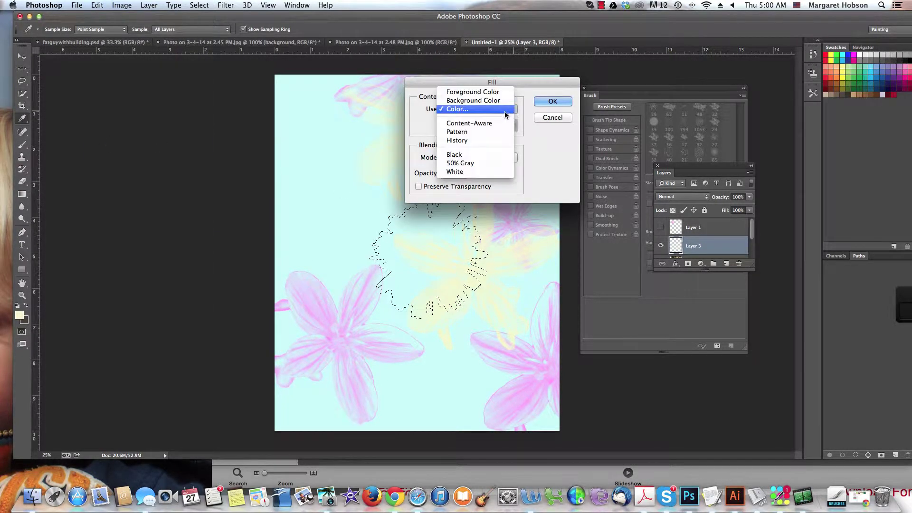
{"action": "left_click", "coordinate": [506, 115]}
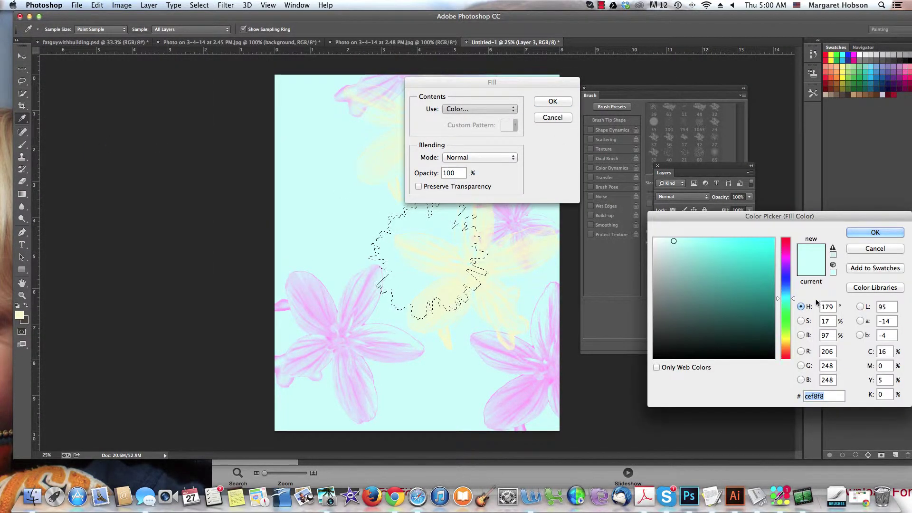
{"action": "left_click", "coordinate": [786, 255]}
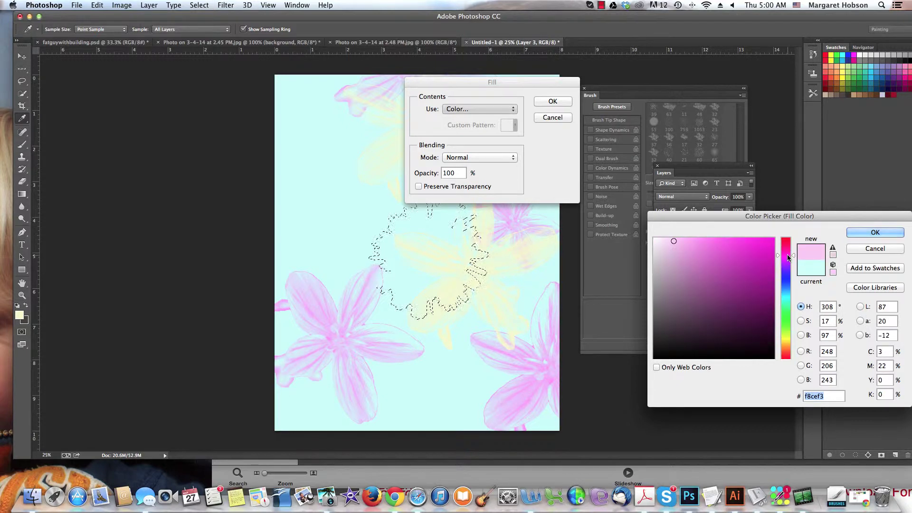
{"action": "left_click", "coordinate": [858, 232]}
{"action": "left_click", "coordinate": [553, 102]}
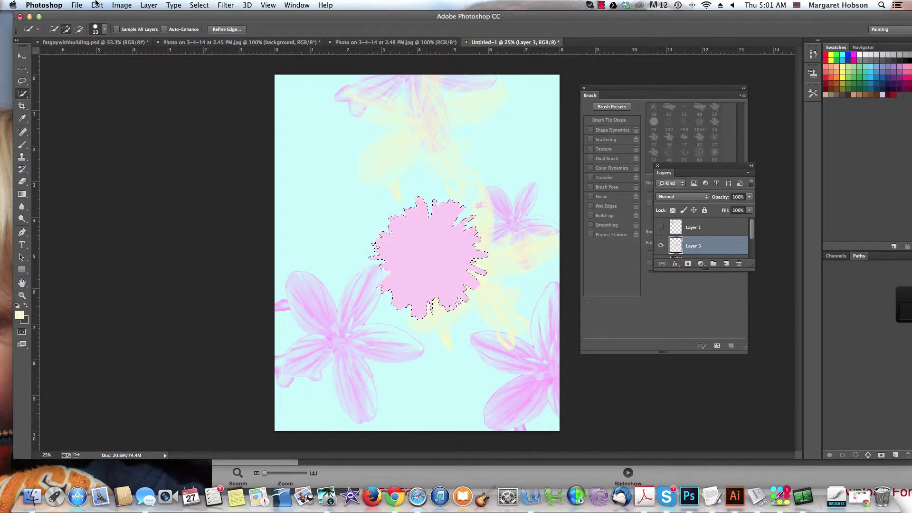
- Define the pink dandelion silhouette as a brush preset, deselect it, and move the shape to the canvas's upper-left edge
{"action": "left_click", "coordinate": [100, 5]}
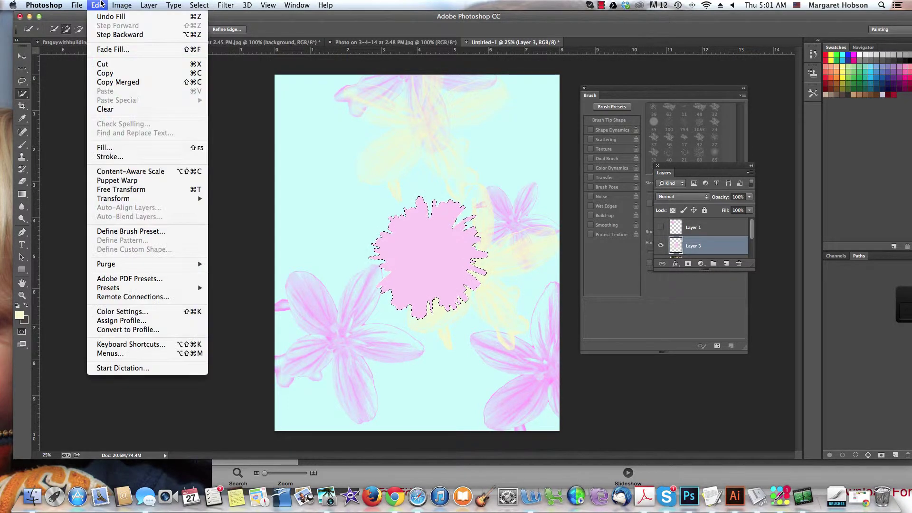
{"action": "left_click", "coordinate": [113, 232]}
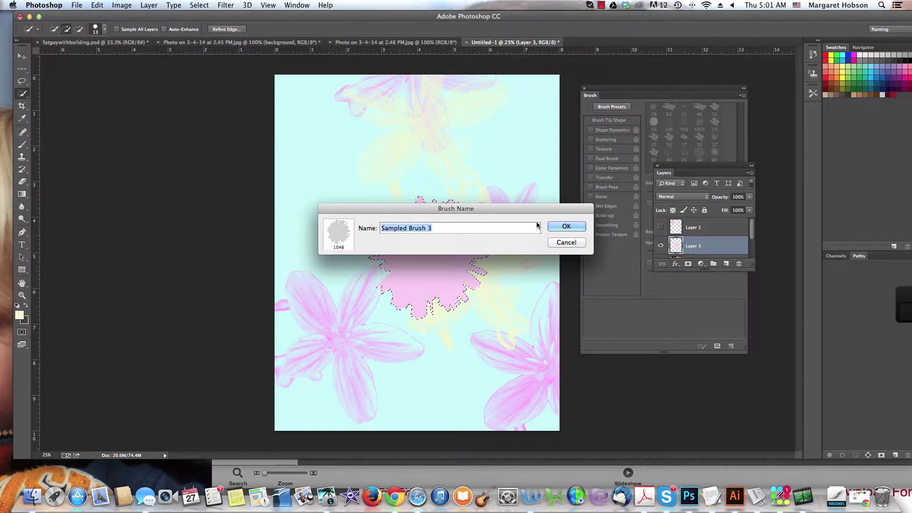
{"action": "left_click", "coordinate": [565, 227]}
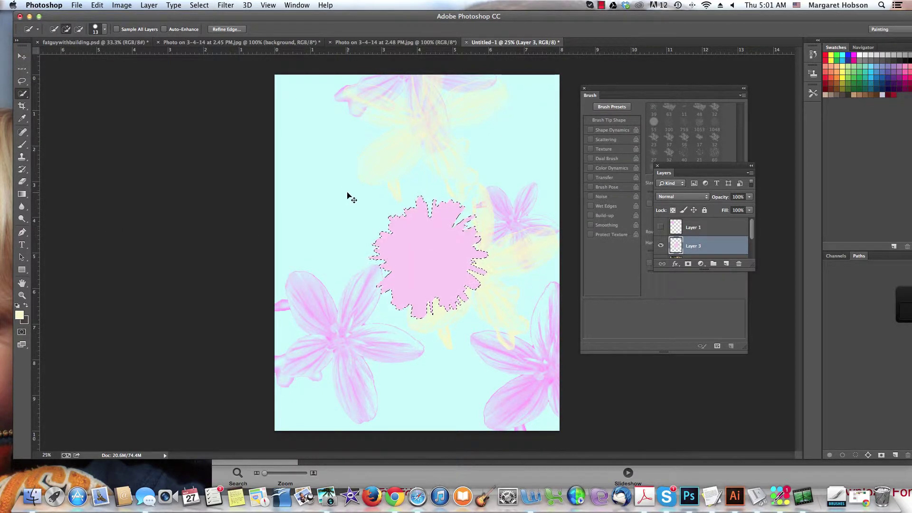
{"action": "key", "text": "super+d"}
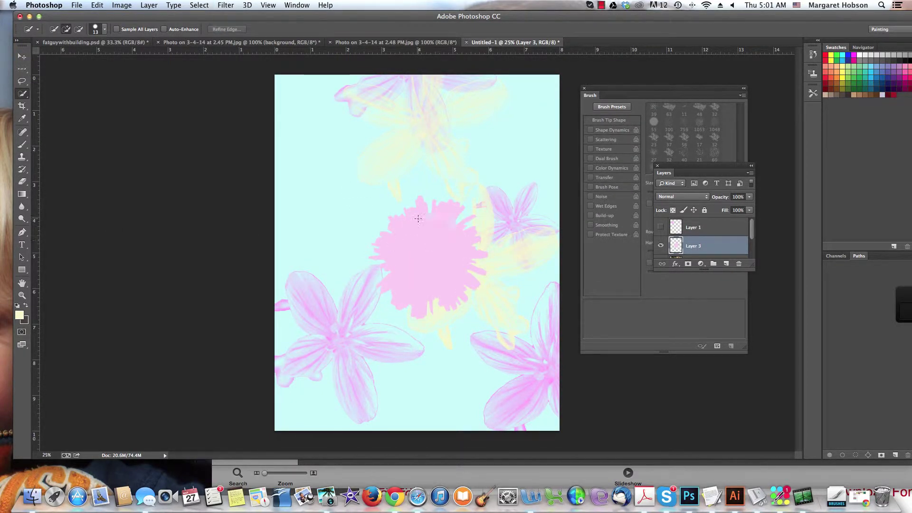
{"action": "left_click", "coordinate": [22, 56]}
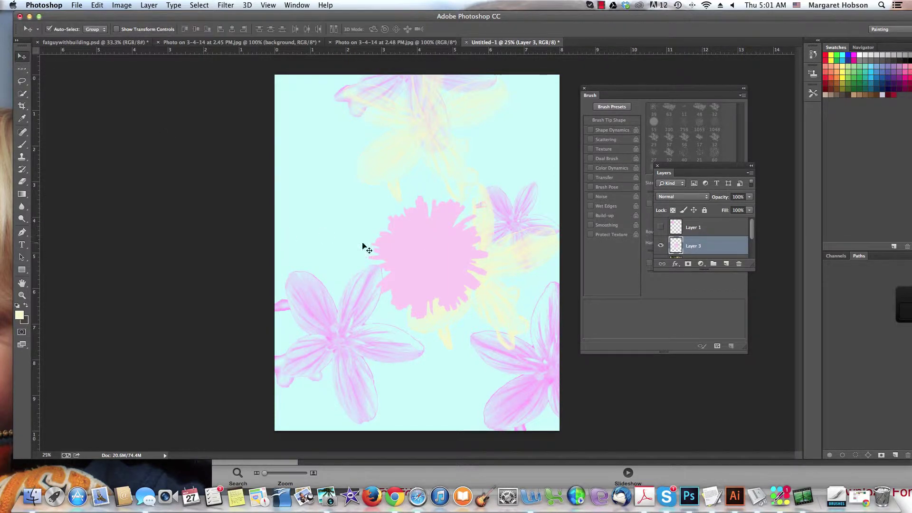
{"action": "left_click_drag", "start_coordinate": [418, 238], "coordinate": [314, 167]}
- Pick the detailed 1053 px dandelion brush and stamp it in pale yellow directly over the pink silhouette on Layer 3
{"action": "mouse_move", "coordinate": [679, 167]}
{"action": "left_mouse_down"}
{"action": "mouse_move", "coordinate": [780, 216]}
{"action": "mouse_move", "coordinate": [781, 244]}
{"action": "left_mouse_up"}
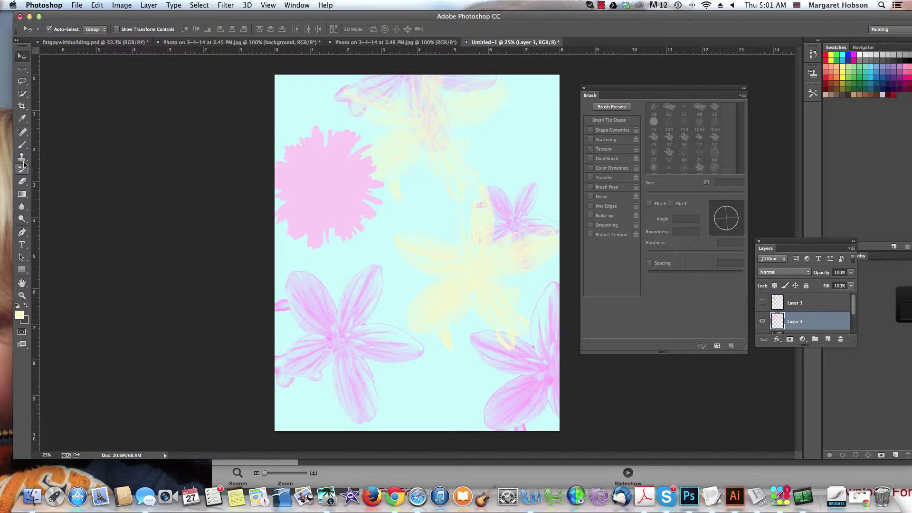
{"action": "left_click", "coordinate": [22, 147]}
{"action": "left_click", "coordinate": [53, 143]}
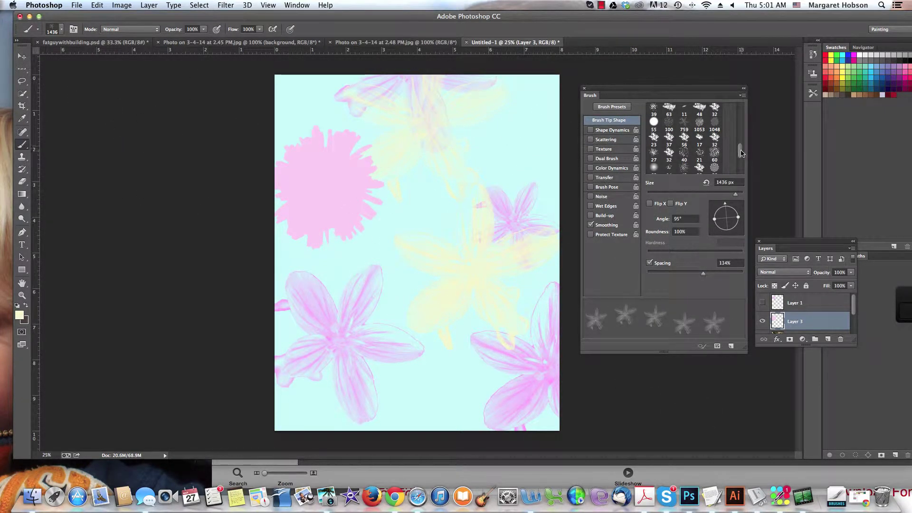
{"action": "mouse_move", "coordinate": [741, 152]}
{"action": "left_mouse_down"}
{"action": "mouse_move", "coordinate": [739, 169]}
{"action": "mouse_move", "coordinate": [738, 122]}
{"action": "mouse_move", "coordinate": [738, 167]}
{"action": "left_mouse_up"}
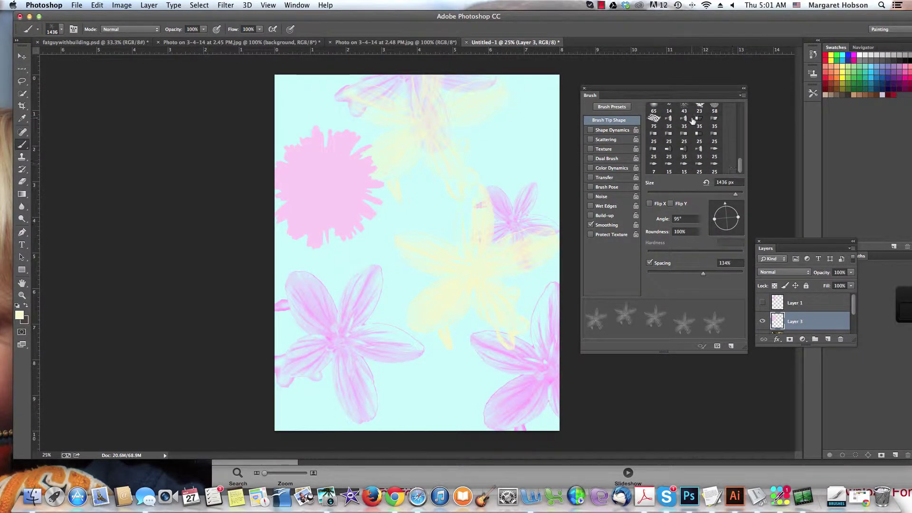
{"action": "left_click_drag", "start_coordinate": [664, 95], "coordinate": [662, 63]}
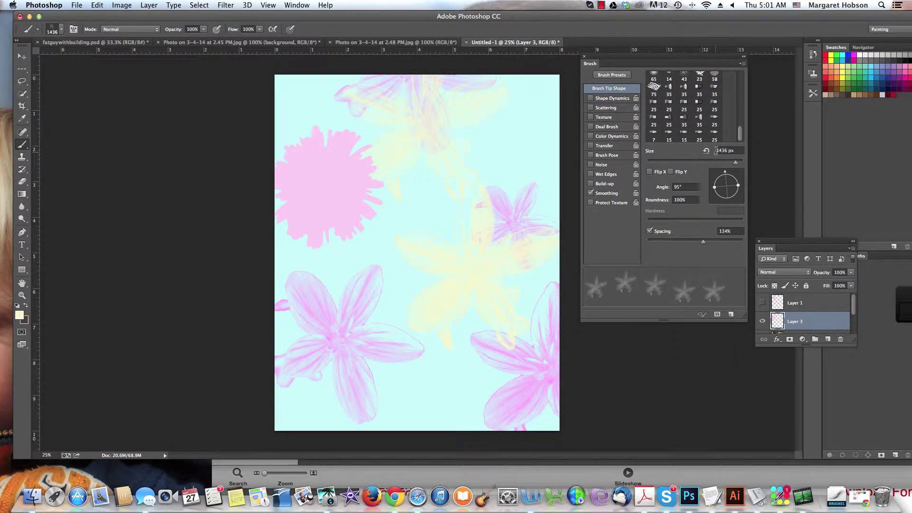
{"action": "left_click_drag", "start_coordinate": [840, 339], "coordinate": [828, 338]}
{"action": "left_click_drag", "start_coordinate": [743, 137], "coordinate": [740, 113]}
{"action": "left_click", "coordinate": [699, 117]}
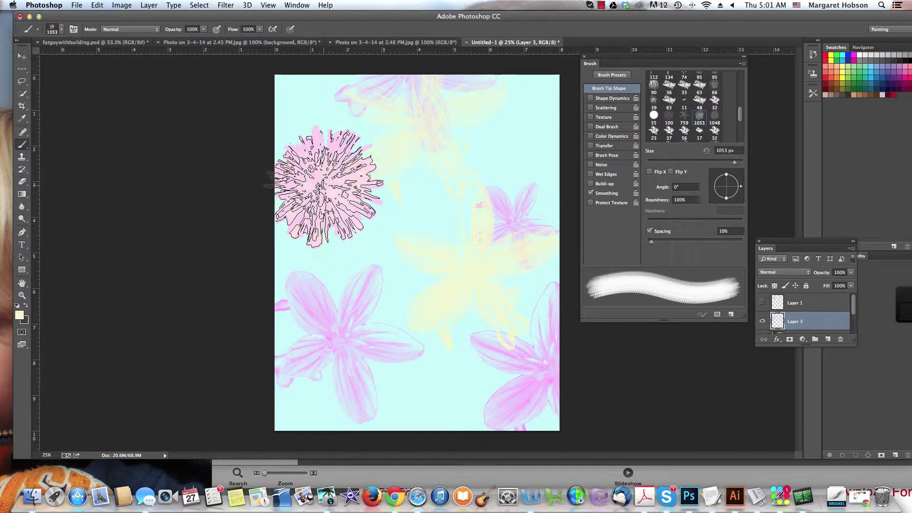
{"action": "left_click", "coordinate": [324, 187]}
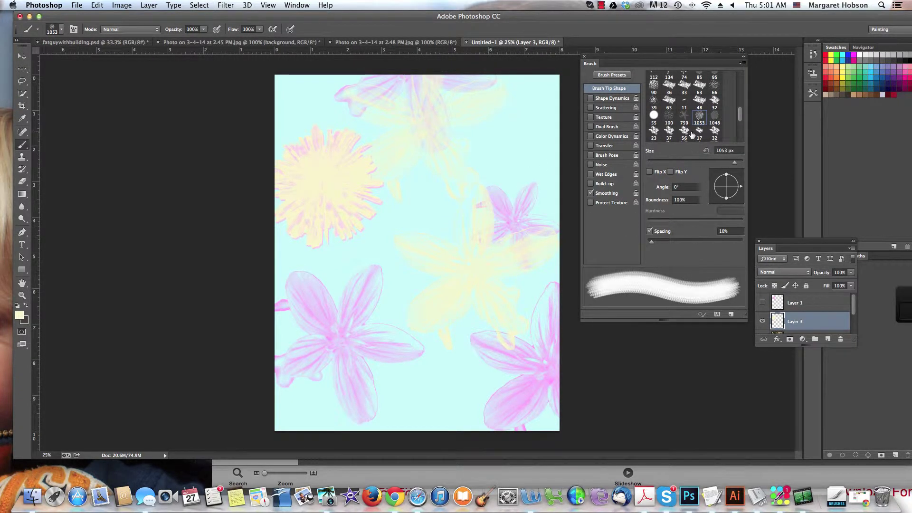
- Set the dandelion brush size to 175 px and stamp small pale yellow dandelions in the upper right, near the center, and below the large dandelion
{"action": "left_click", "coordinate": [61, 30]}
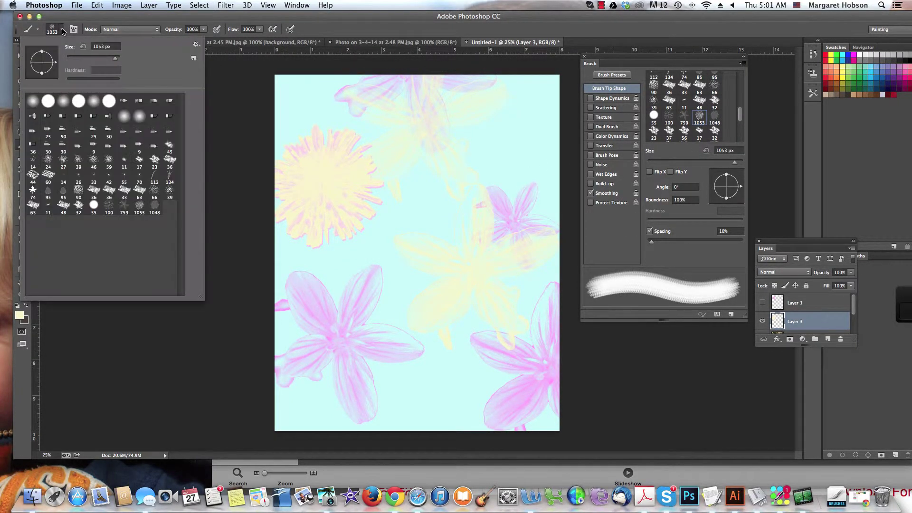
{"action": "left_click_drag", "start_coordinate": [115, 60], "coordinate": [96, 59]}
{"action": "left_click_drag", "start_coordinate": [103, 60], "coordinate": [104, 60]}
{"action": "key", "text": "Return"}
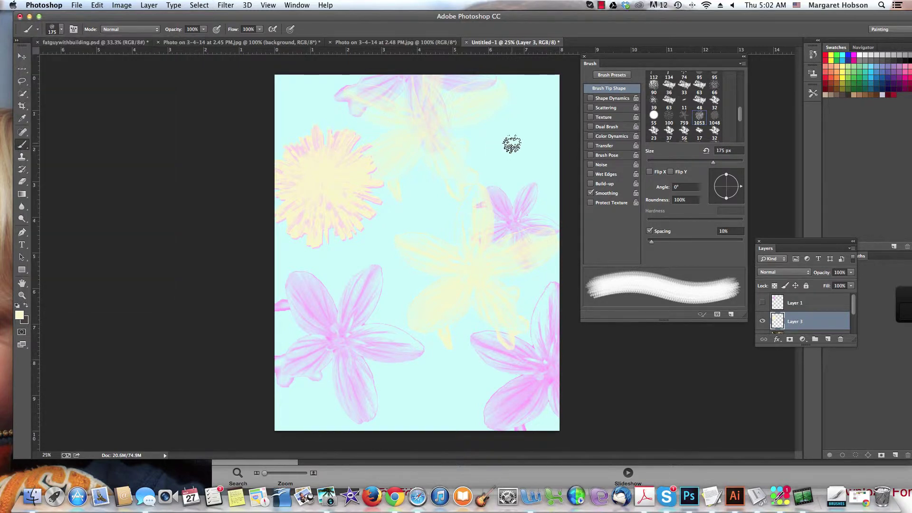
{"action": "left_click", "coordinate": [472, 271]}
{"action": "key", "text": "super+equal"}
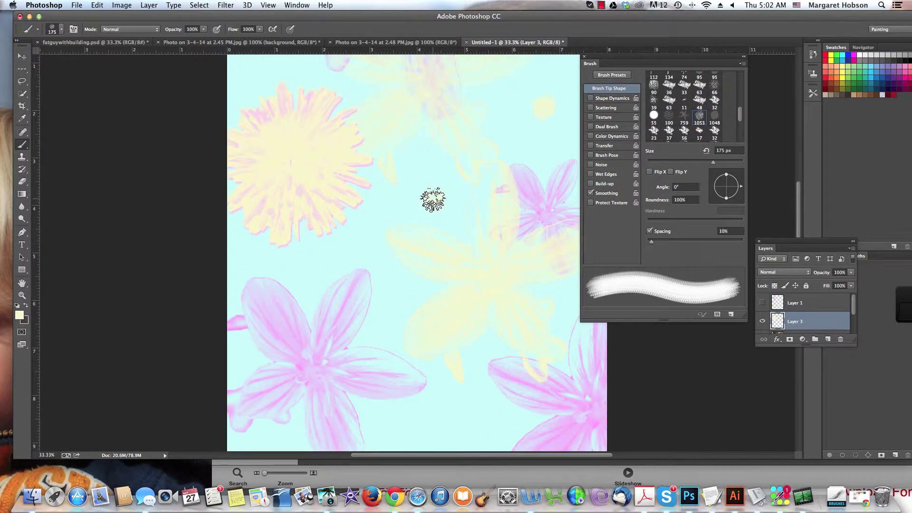
{"action": "left_click", "coordinate": [432, 199]}
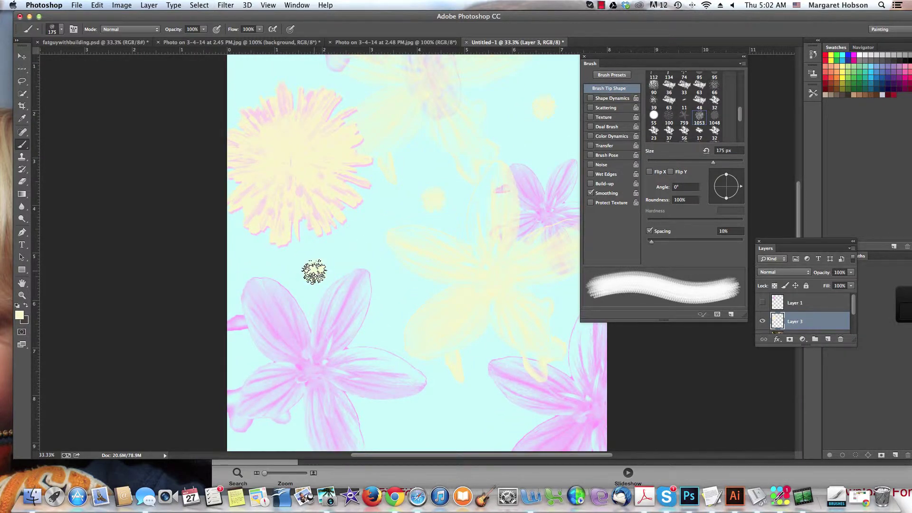
{"action": "left_click", "coordinate": [314, 271]}
- Pick the 1048 px dandelion silhouette brush, enlarge it to 4196 px, and stamp a pale yellow wash from beyond the canvas's lower-left edge
{"action": "left_click", "coordinate": [713, 116]}
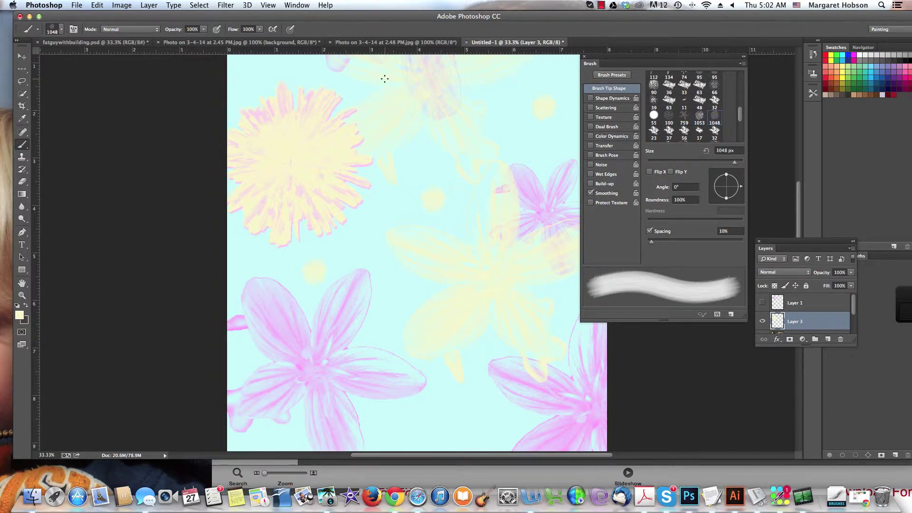
{"action": "left_click", "coordinate": [60, 30]}
{"action": "left_click_drag", "start_coordinate": [115, 61], "coordinate": [101, 58]}
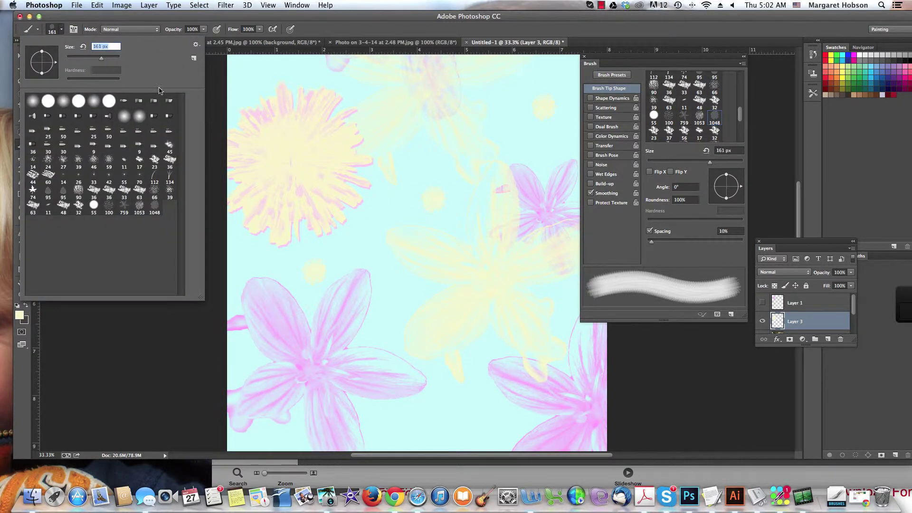
{"action": "left_click_drag", "start_coordinate": [101, 58], "coordinate": [119, 61]}
{"action": "left_click", "coordinate": [96, 363]}
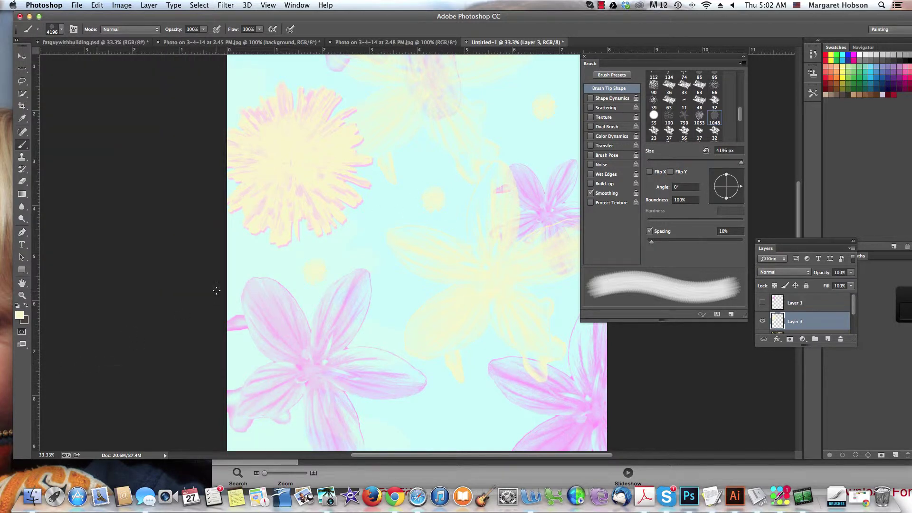
- Set the foreground color to pink #da79cd and stamp the oversized dandelion across the canvas as a wash, undoing the last stamp
{"action": "left_click", "coordinate": [19, 315]}
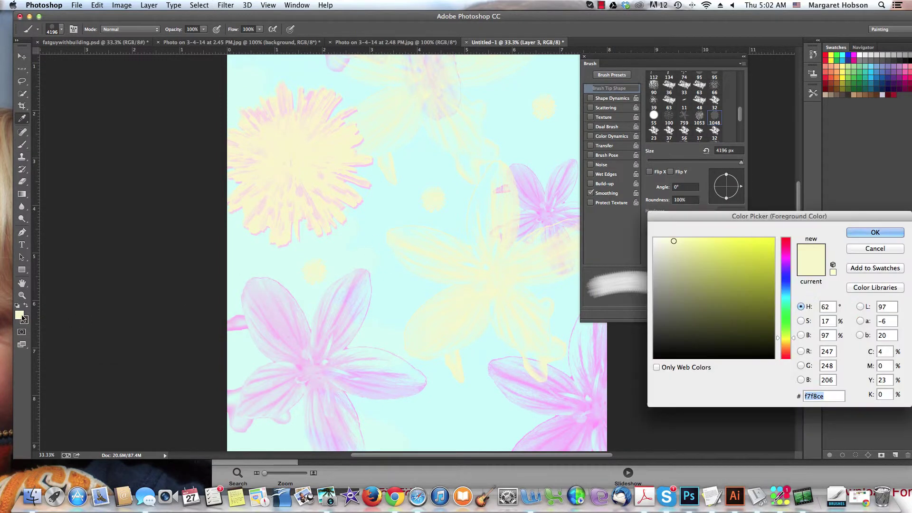
{"action": "left_click", "coordinate": [785, 291]}
{"action": "left_click", "coordinate": [787, 255]}
{"action": "left_click", "coordinate": [707, 255]}
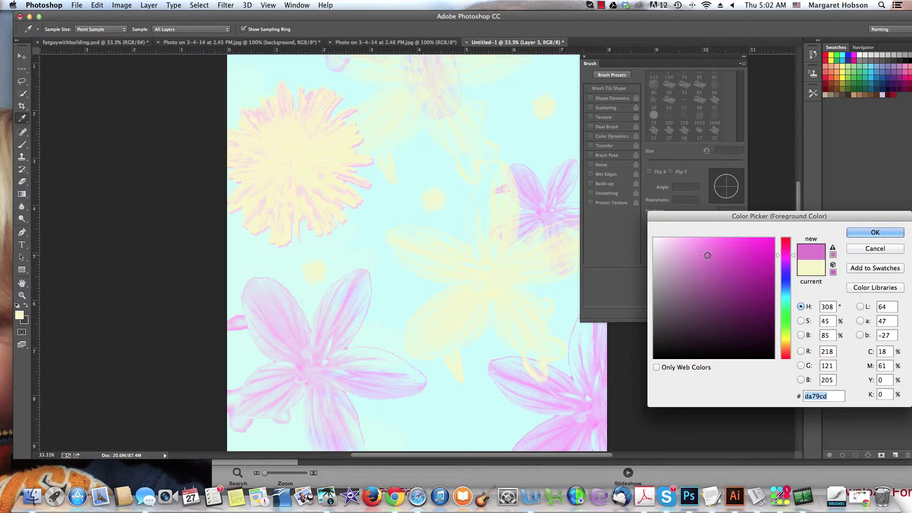
{"action": "left_click", "coordinate": [874, 232]}
{"action": "left_click", "coordinate": [404, 209]}
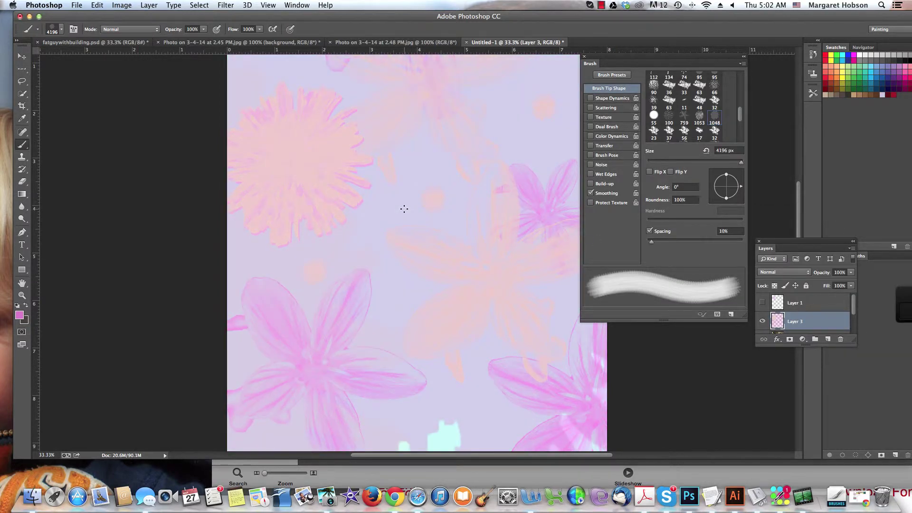
{"action": "key", "text": "super+z"}
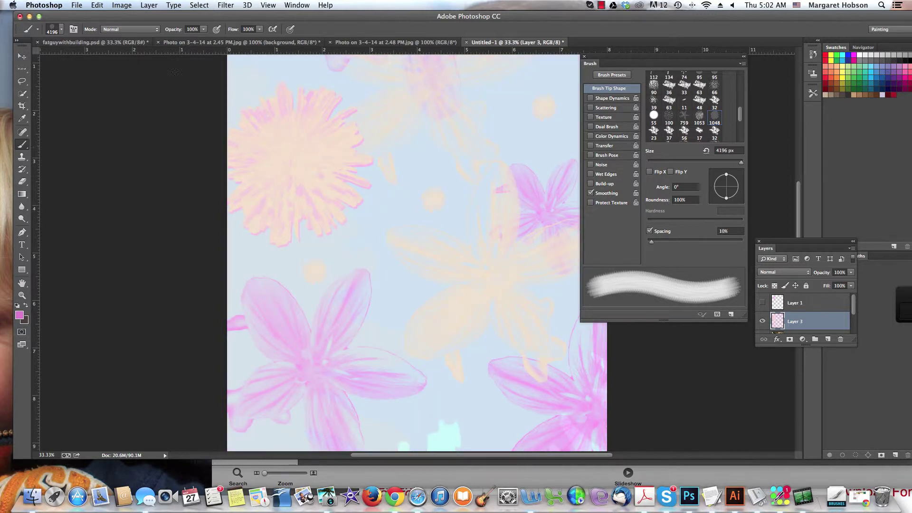
- Set the silhouette brush size to 85 px and scatter small pink dandelions around the large flowers and near the canvas edges
{"action": "left_click", "coordinate": [61, 30]}
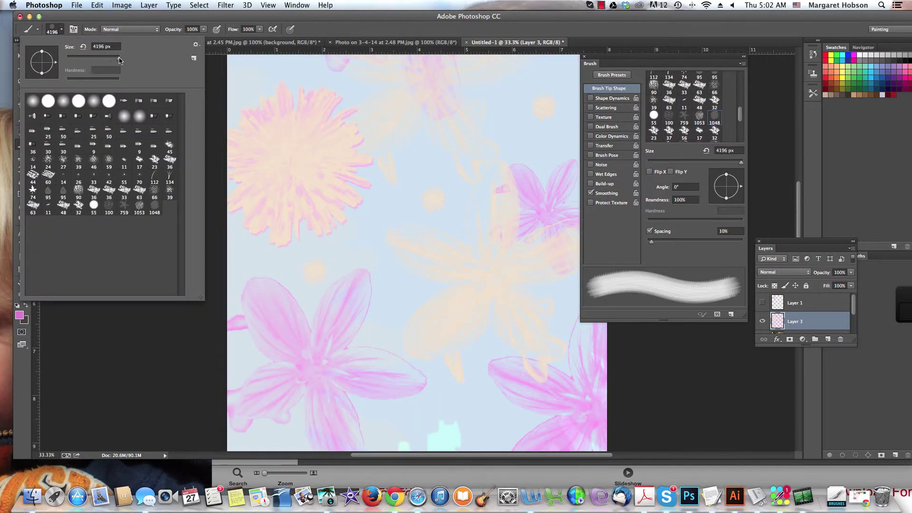
{"action": "left_click_drag", "start_coordinate": [120, 61], "coordinate": [89, 61]}
{"action": "left_click", "coordinate": [430, 188]}
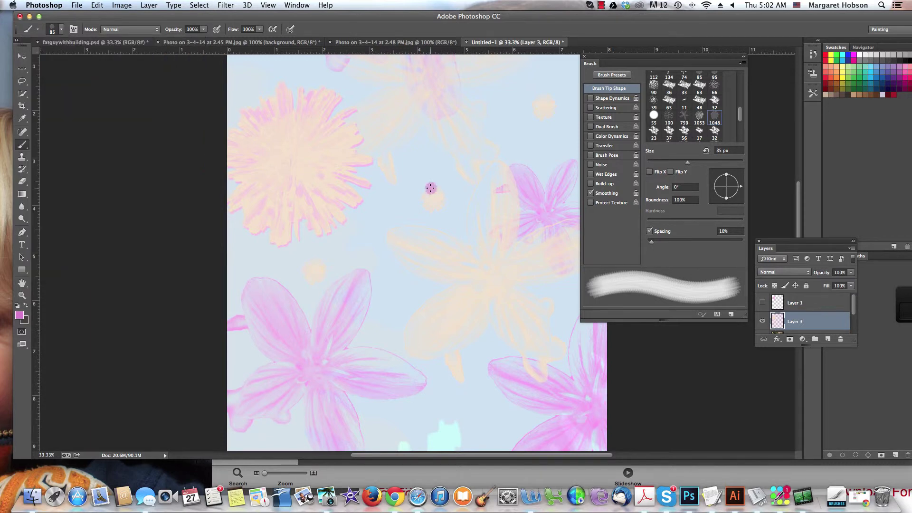
{"action": "left_click", "coordinate": [430, 188]}
{"action": "left_click", "coordinate": [373, 221]}
{"action": "left_click", "coordinate": [253, 76]}
{"action": "left_click", "coordinate": [487, 408]}
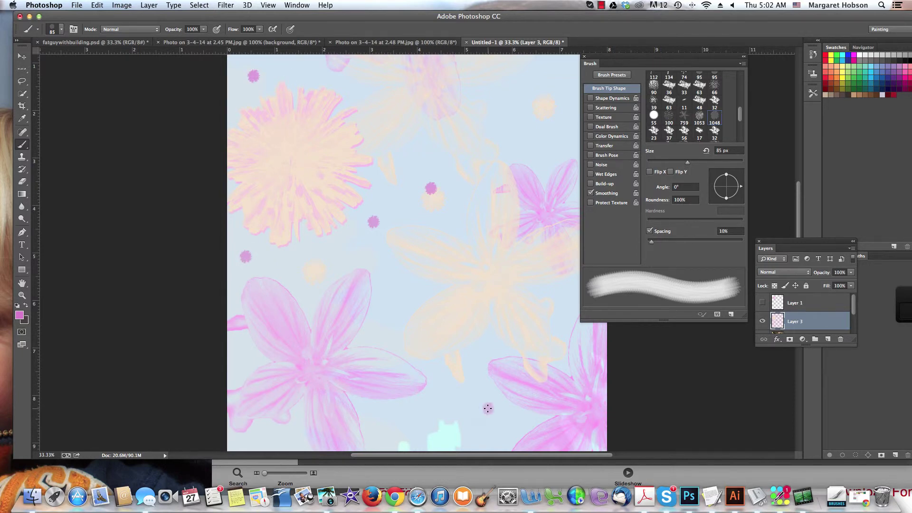
{"action": "left_click", "coordinate": [405, 295]}
{"action": "left_click", "coordinate": [550, 72]}
{"action": "left_click", "coordinate": [288, 64]}
{"action": "left_click", "coordinate": [245, 353]}
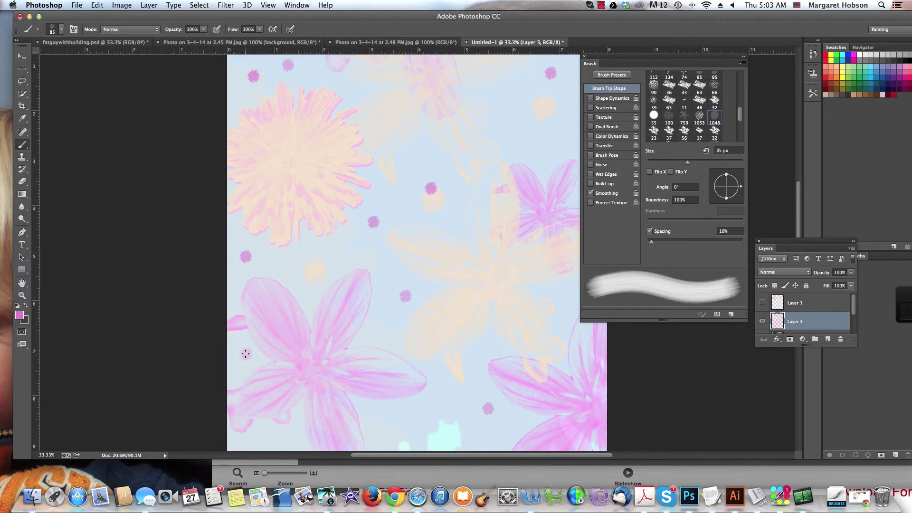